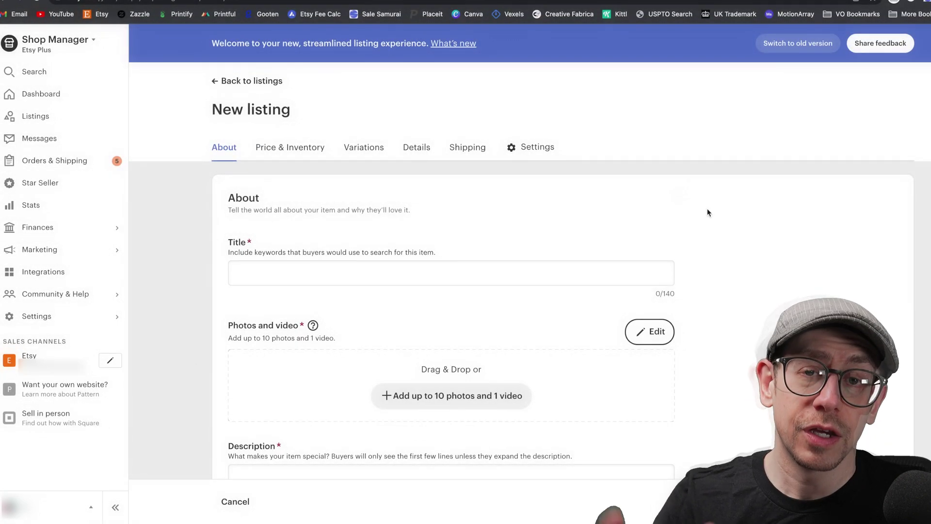
Title the new listing "TEMPLATE - Tshirt | Sweatshirt | Hoodie"
scroll(693, 210, "down", 1)
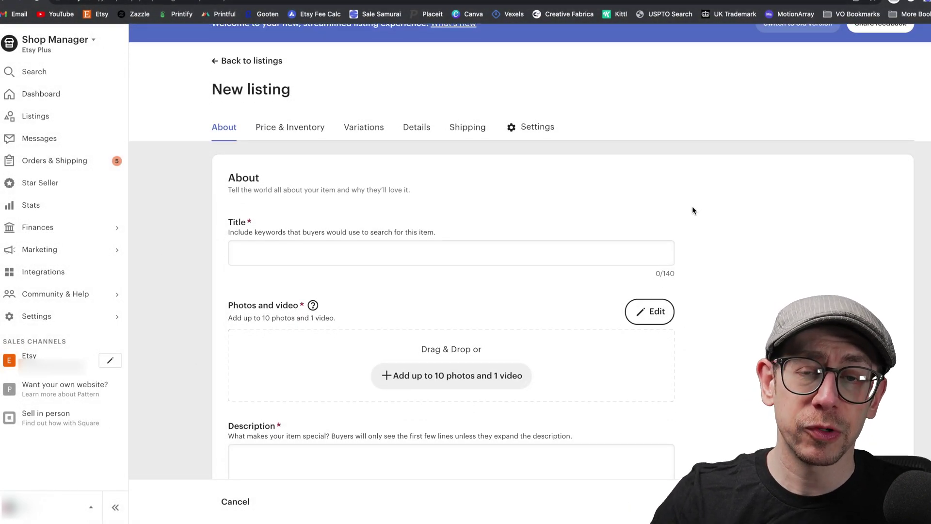
scroll(776, 208, "down", 1)
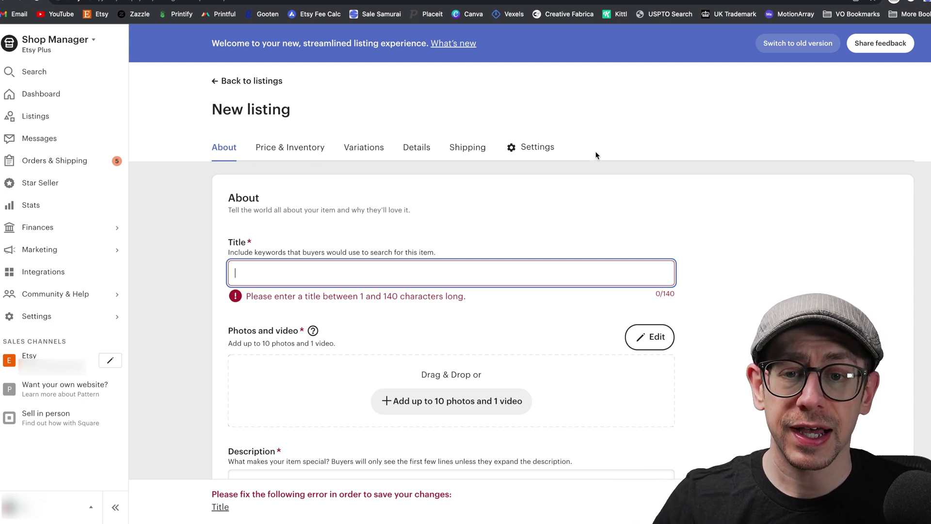
left_click(706, 202)
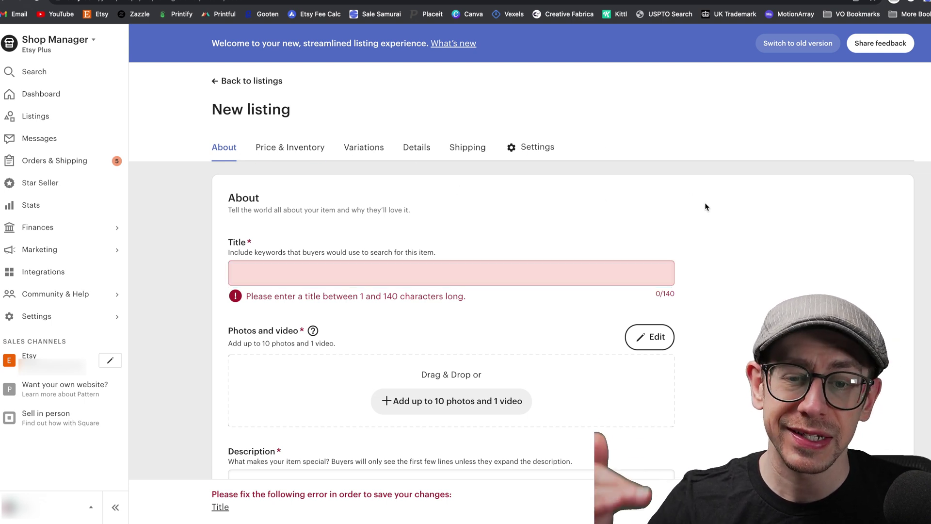
scroll(633, 226, "down", 1)
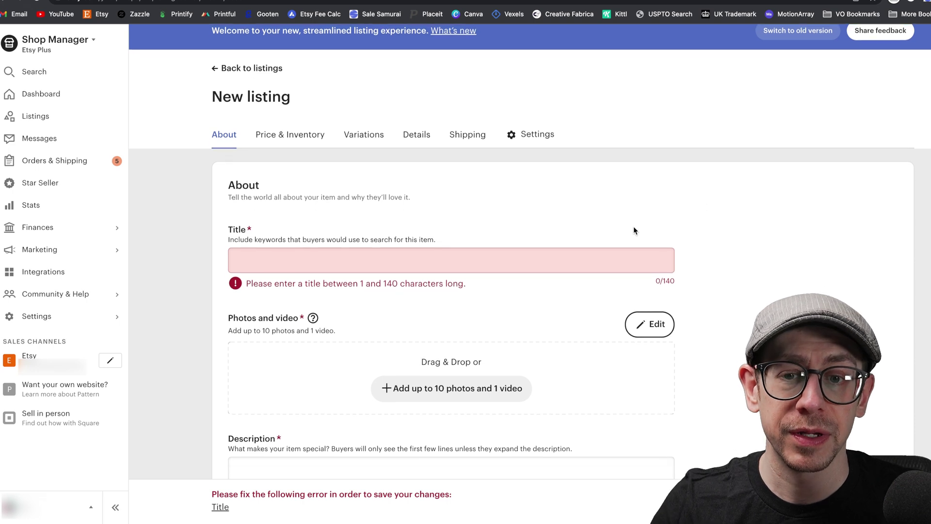
scroll(633, 230, "down", 3)
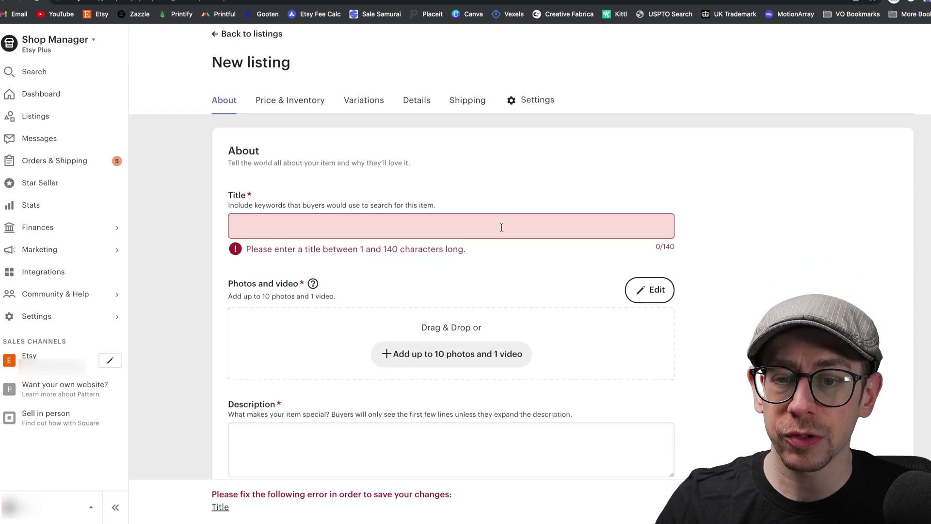
left_click(601, 203)
type("TEMPLATE - Tshirt | Sweatshirt | Hoodie")
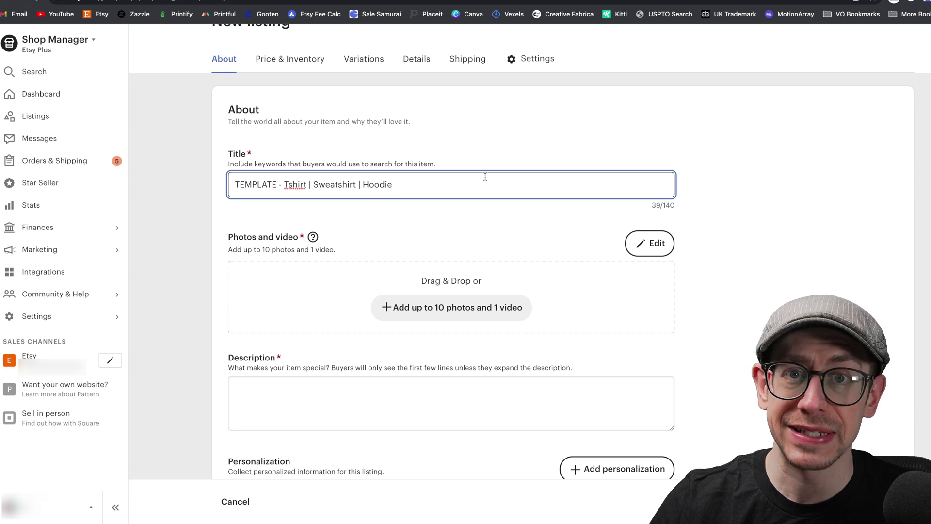
Paste the prepared product text with fabric details and production and shipping times into the listing's description
scroll(484, 179, "down", 2)
scroll(483, 183, "down", 3)
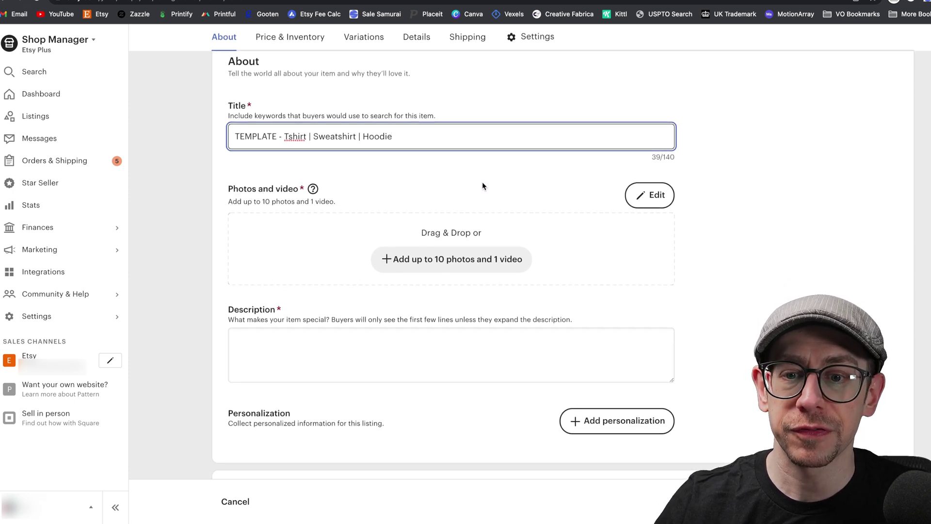
scroll(515, 198, "down", 1)
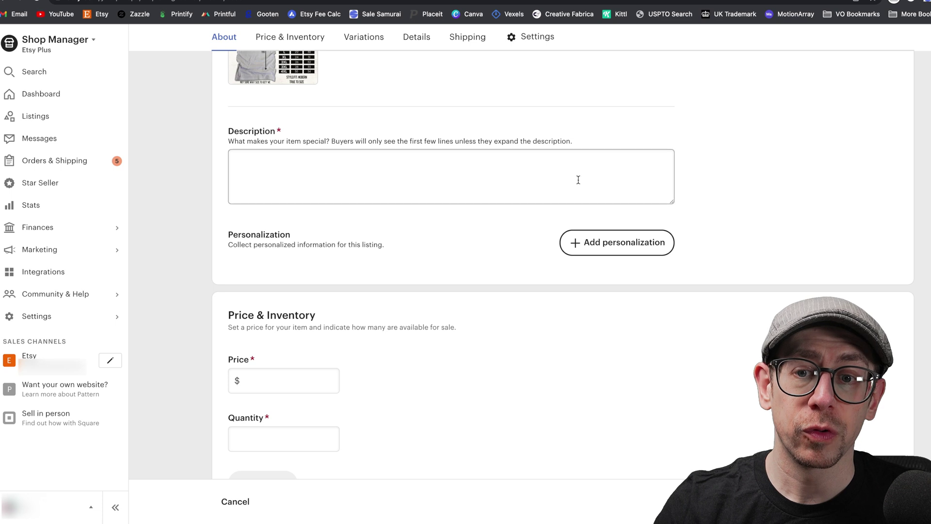
left_click(578, 179)
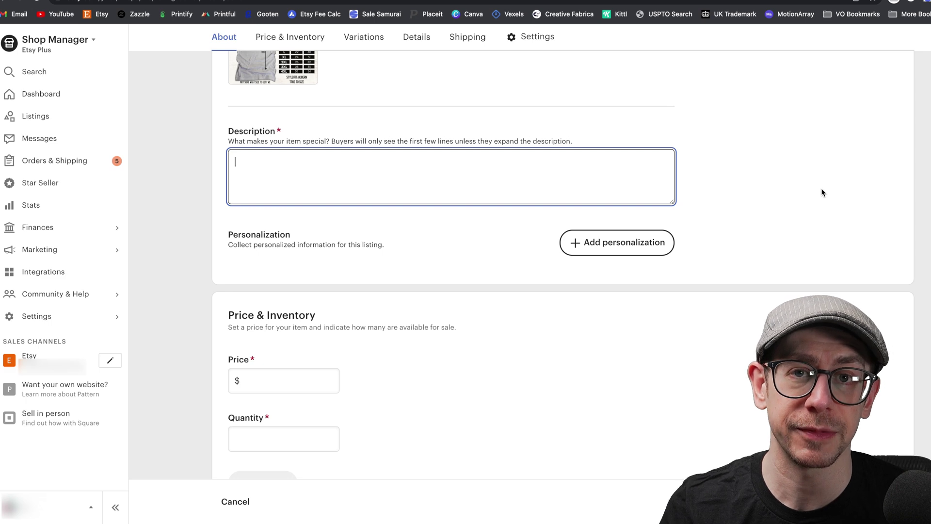
key("super+v")
Look through the Price & Inventory, Variations and Details sections to see what must be filled in before variations can be added
scroll(774, 291, "down", 3)
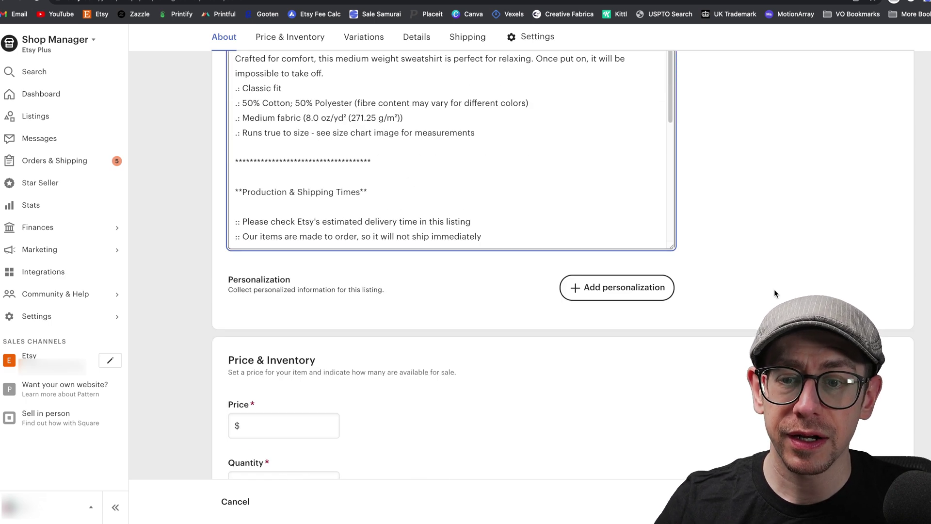
scroll(774, 290, "down", 5)
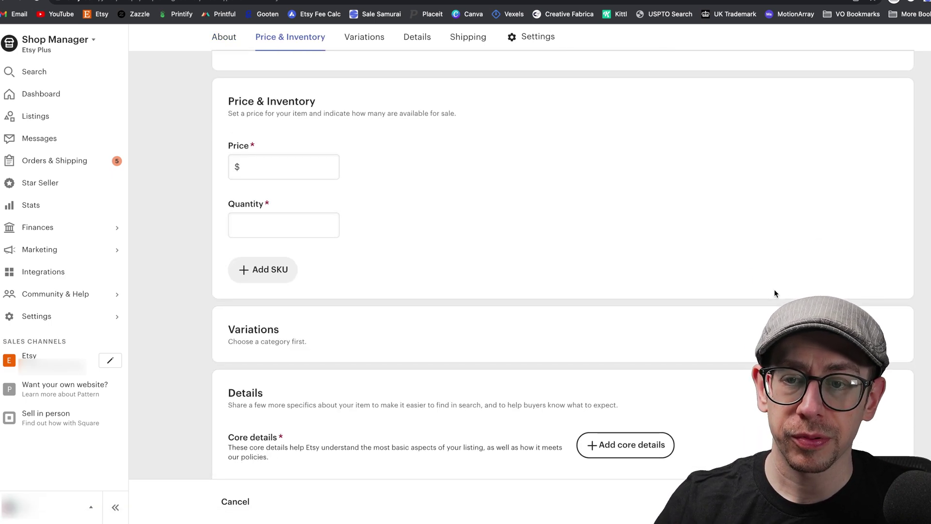
scroll(775, 293, "down", 2)
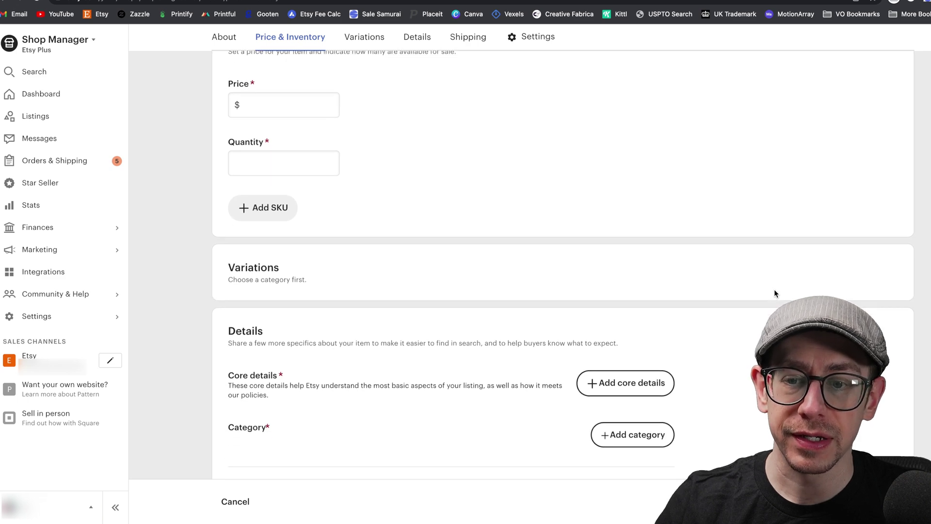
scroll(774, 291, "down", 1)
scroll(765, 291, "down", 1)
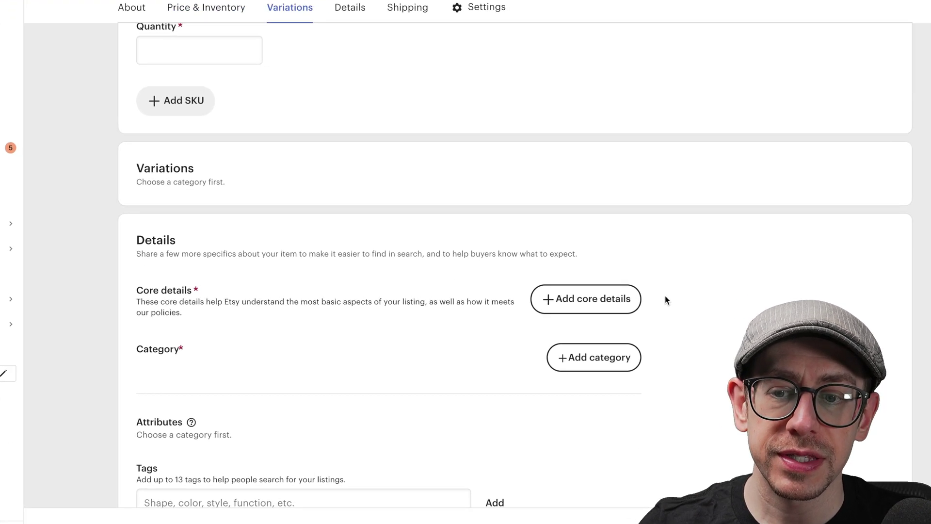
scroll(630, 291, "down", 1)
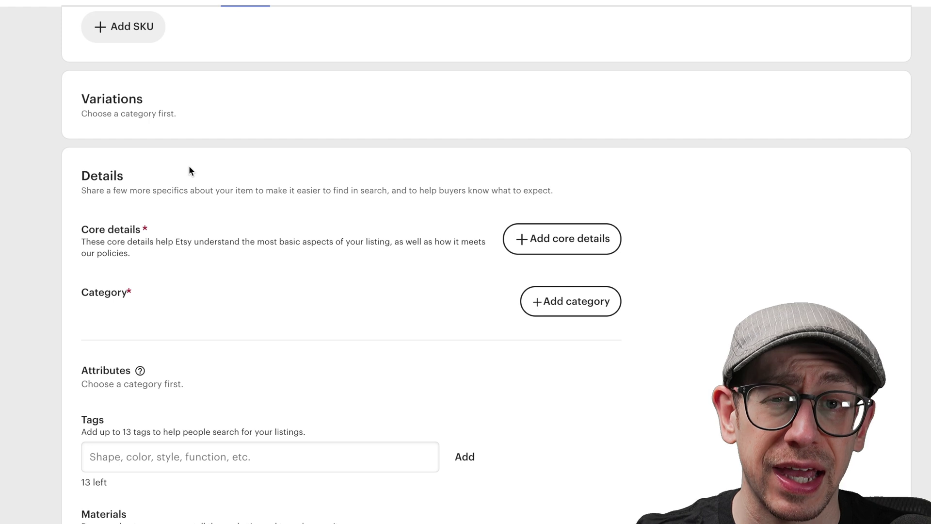
left_click_drag(177, 114, 80, 96)
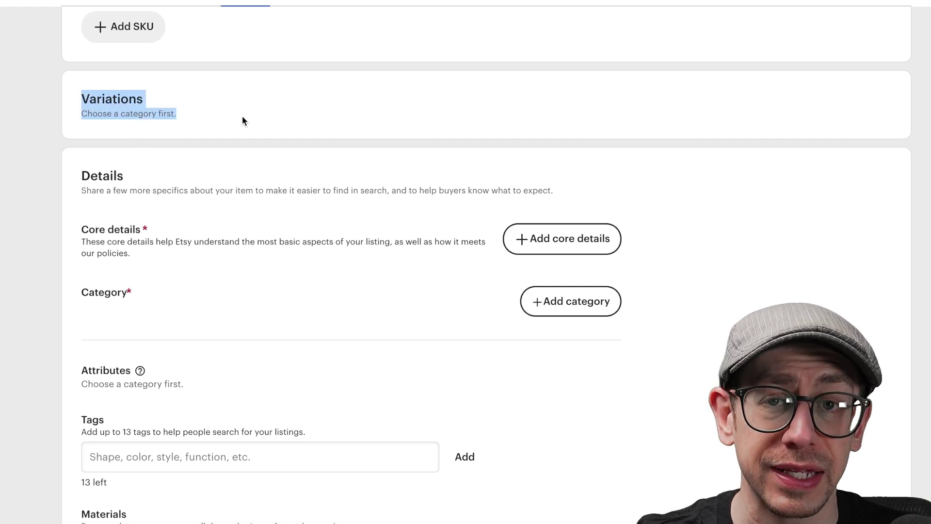
left_click(243, 120)
scroll(295, 158, "down", 3)
scroll(295, 158, "up", 2)
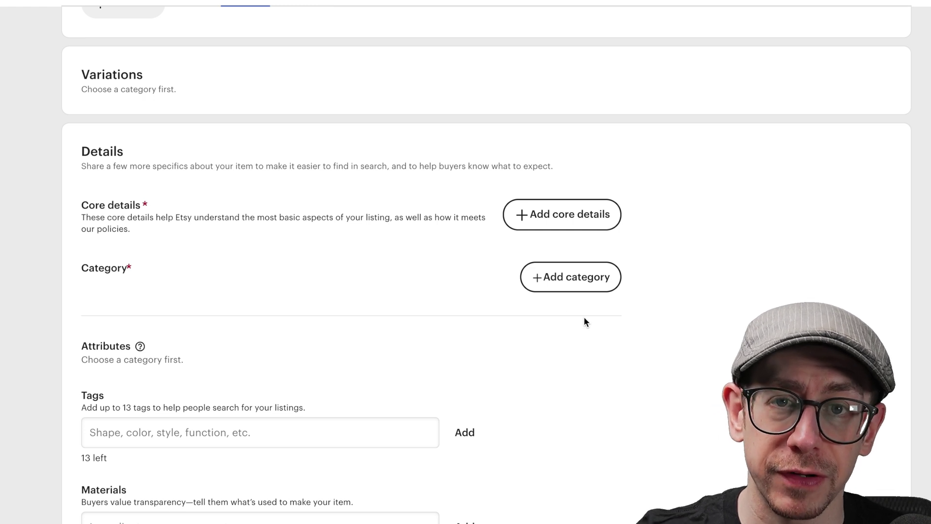
scroll(631, 181, "down", 1)
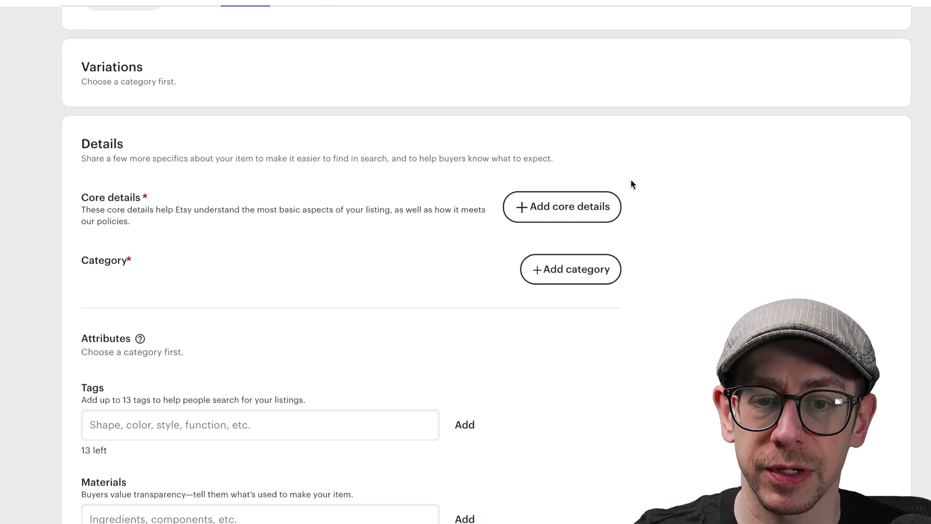
scroll(630, 170, "down", 2)
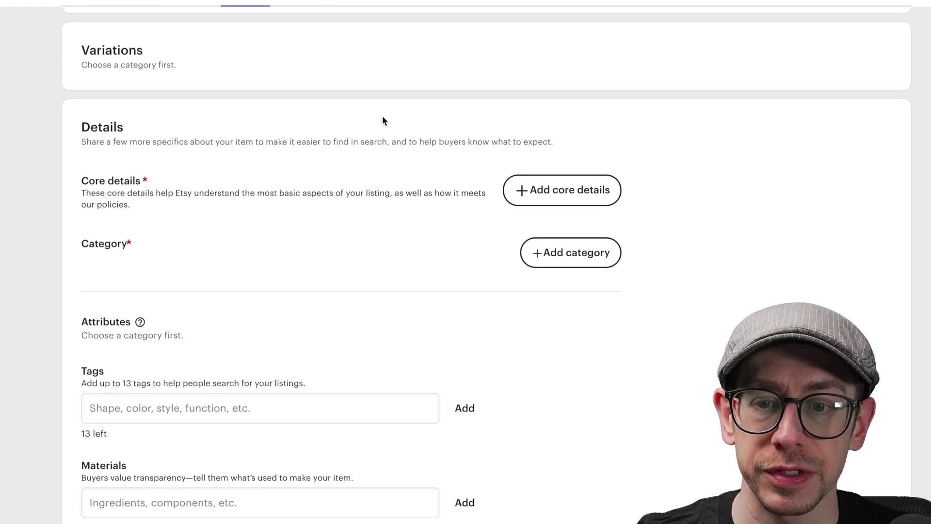
scroll(382, 120, "down", 5)
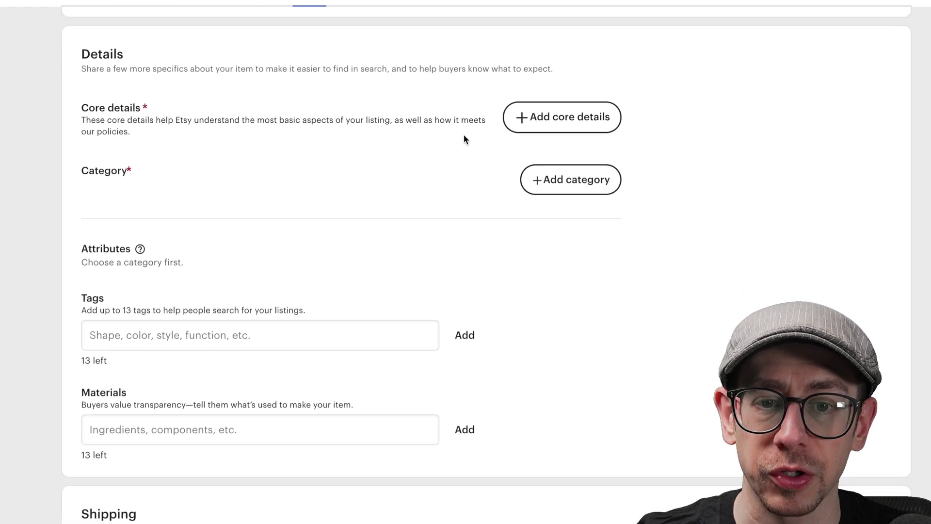
Fill in the core details as a physical item made by another company or person, a finished product, Made To Order
left_click(529, 117)
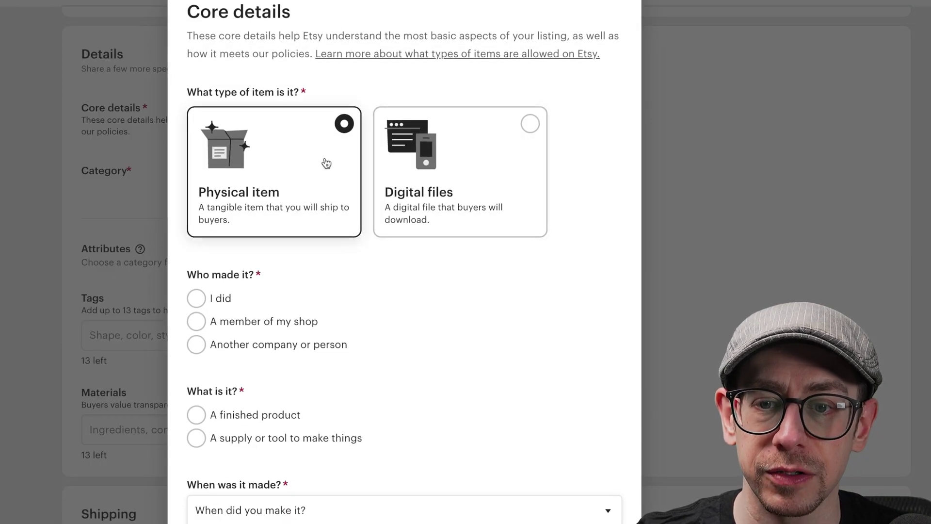
scroll(422, 176, "down", 3)
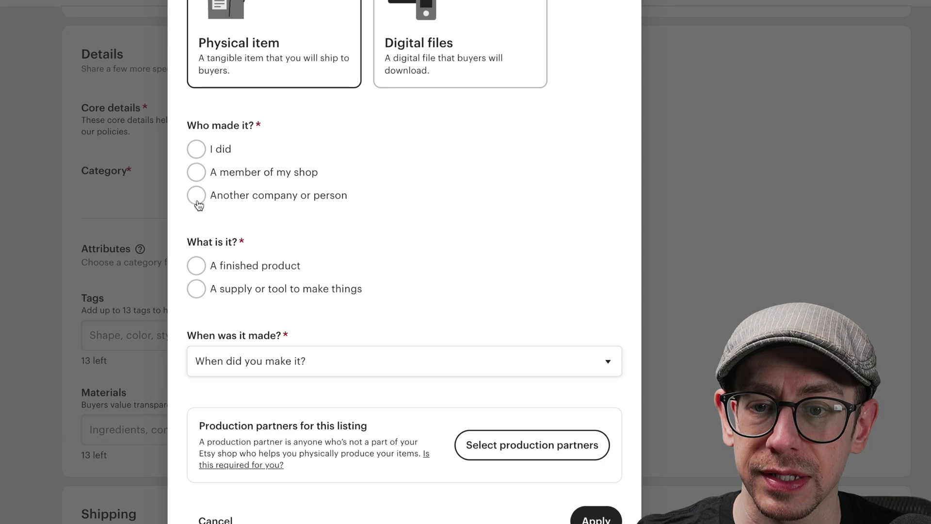
left_click(198, 203)
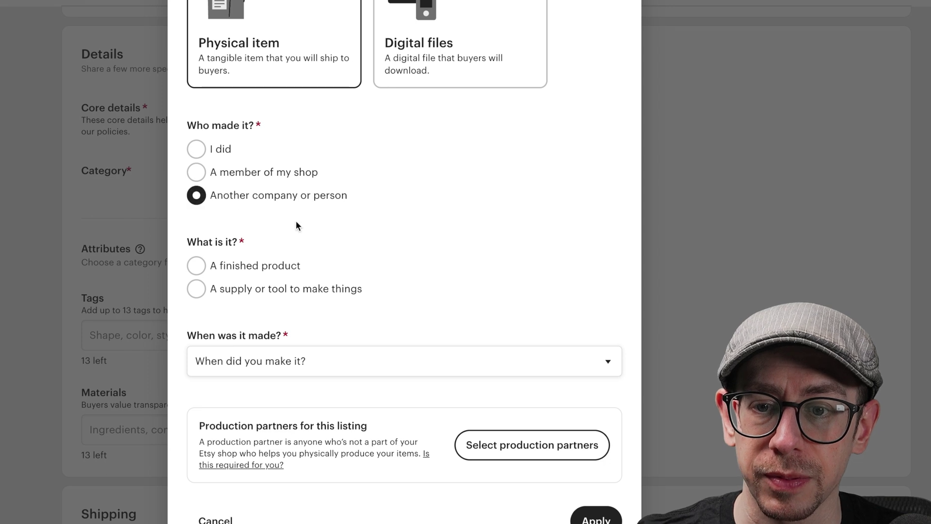
left_click(198, 268)
left_click(297, 361)
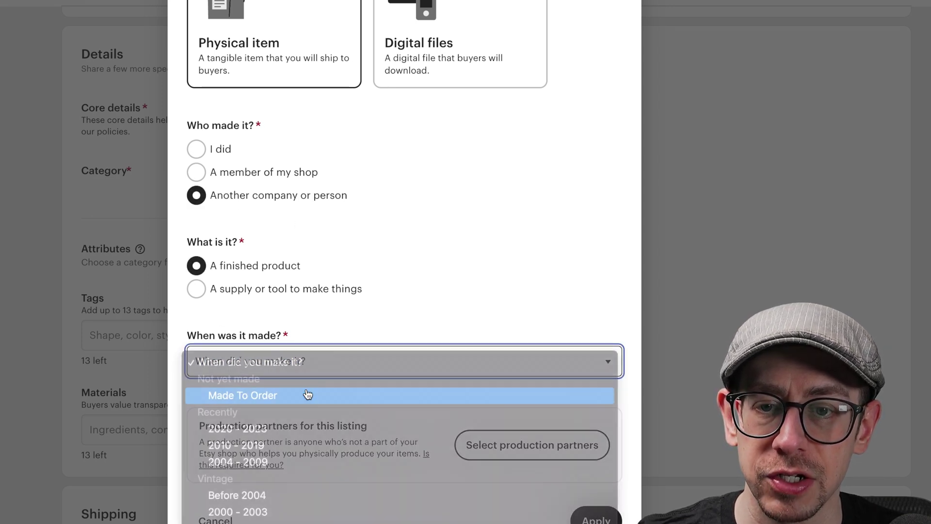
left_click(308, 394)
Select Printify as the listing's production partner and apply the core details
left_click(543, 443)
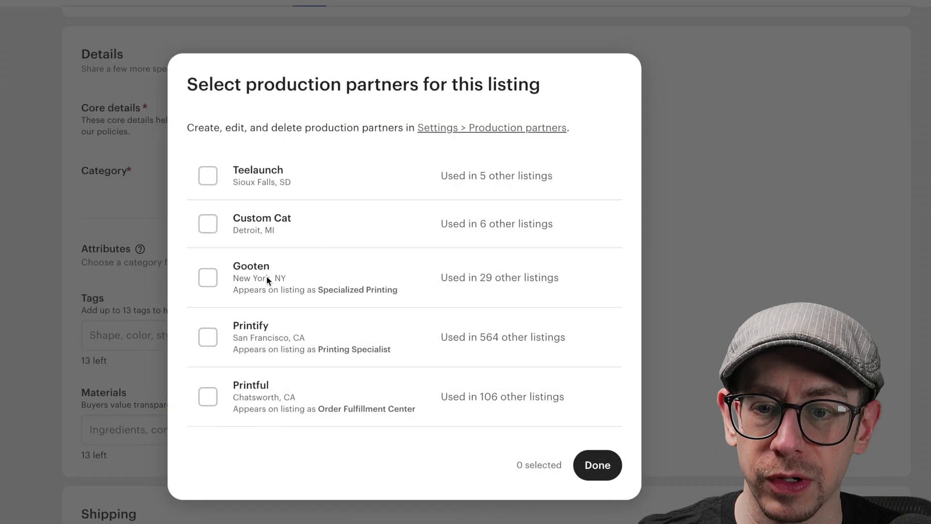
left_click(210, 345)
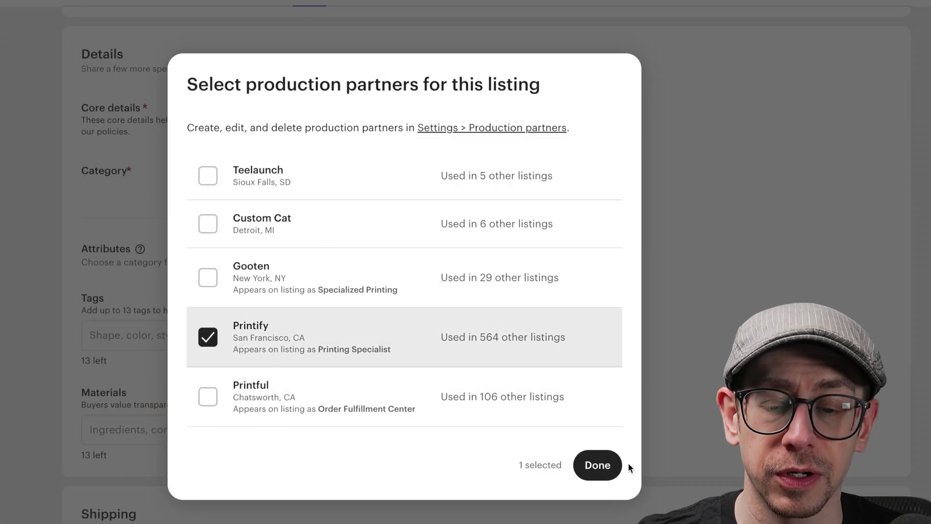
left_click(597, 464)
scroll(575, 424, "down", 2)
left_click(596, 516)
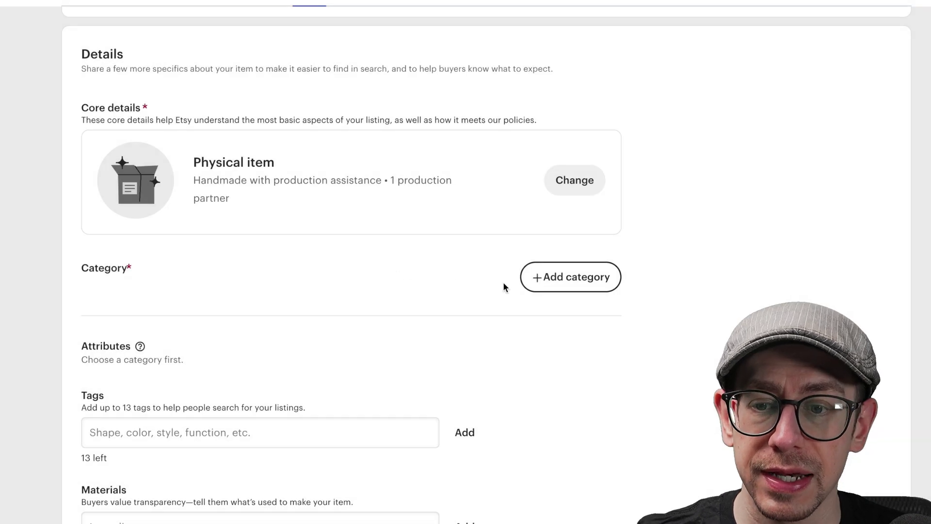
Set the listing's category to T-shirts under Clothing, Gender-Neutral Adult Clothing, Tops & Tees
left_click(538, 276)
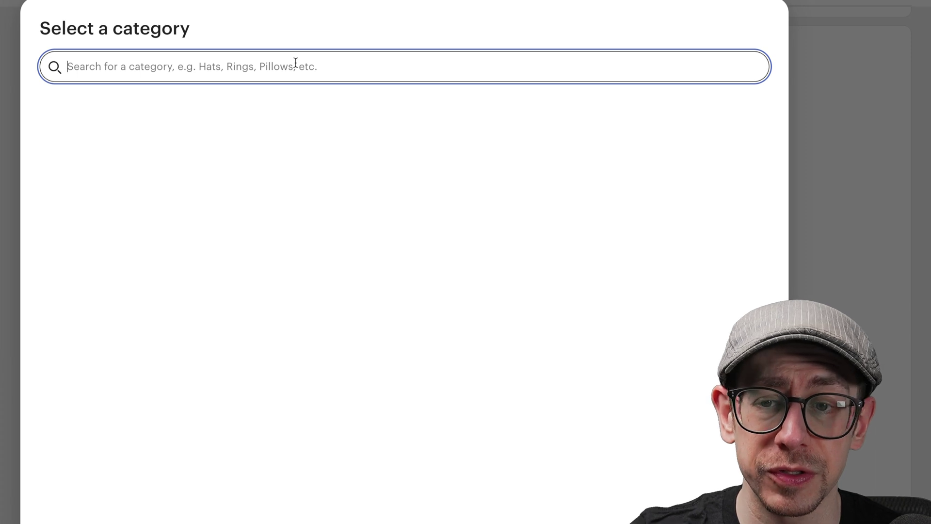
type("T")
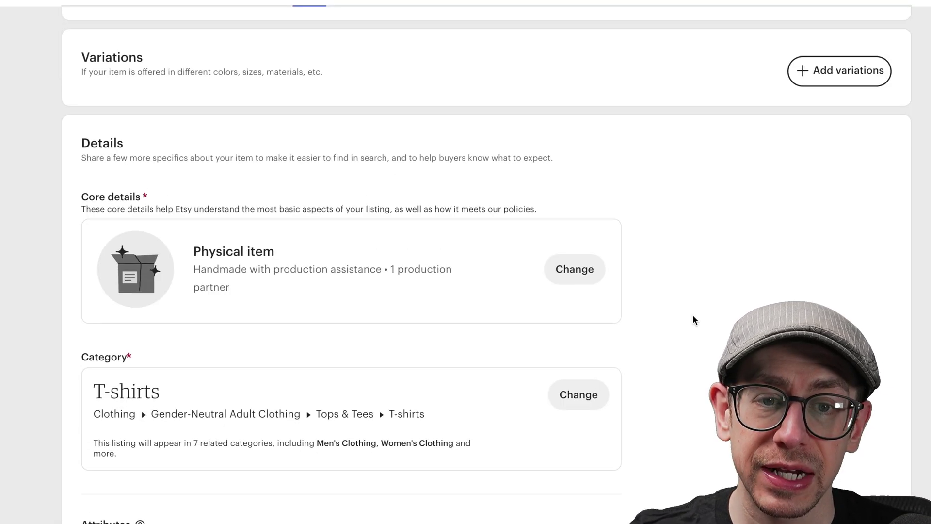
Create a custom variation for the listing and name it "Type & Size"
scroll(837, 214, "up", 2)
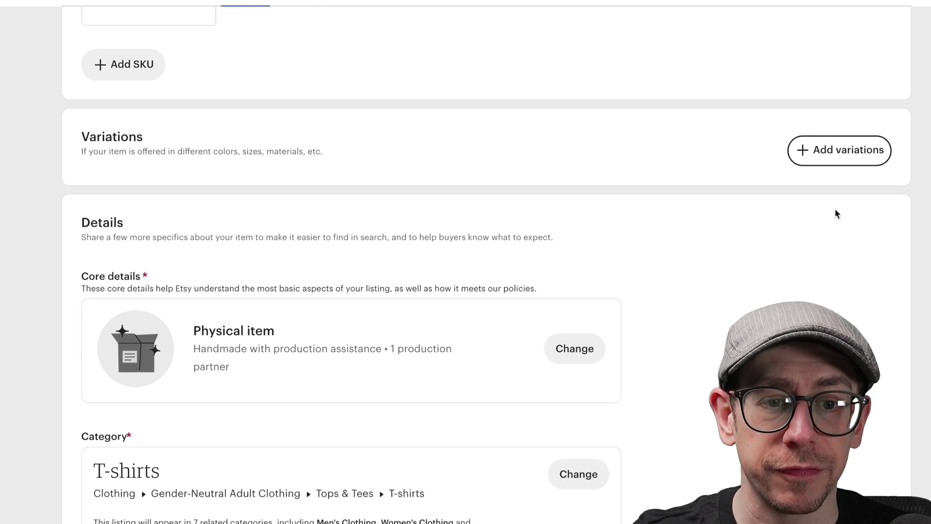
left_click(833, 159)
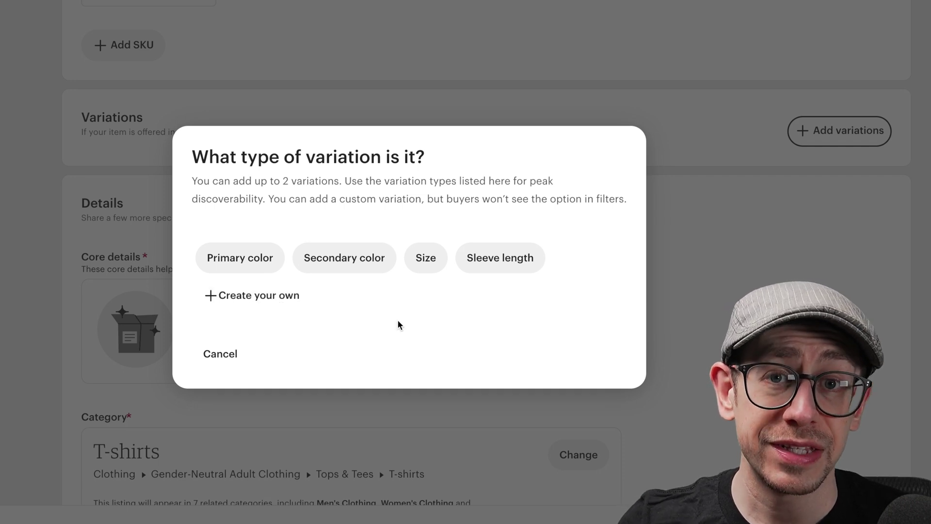
left_click(296, 307)
left_click(227, 145)
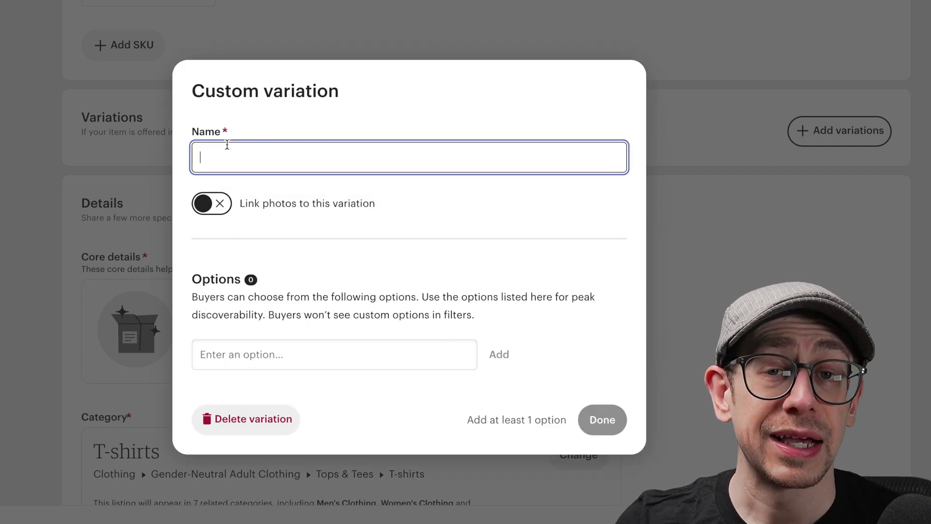
type("Type & Size")
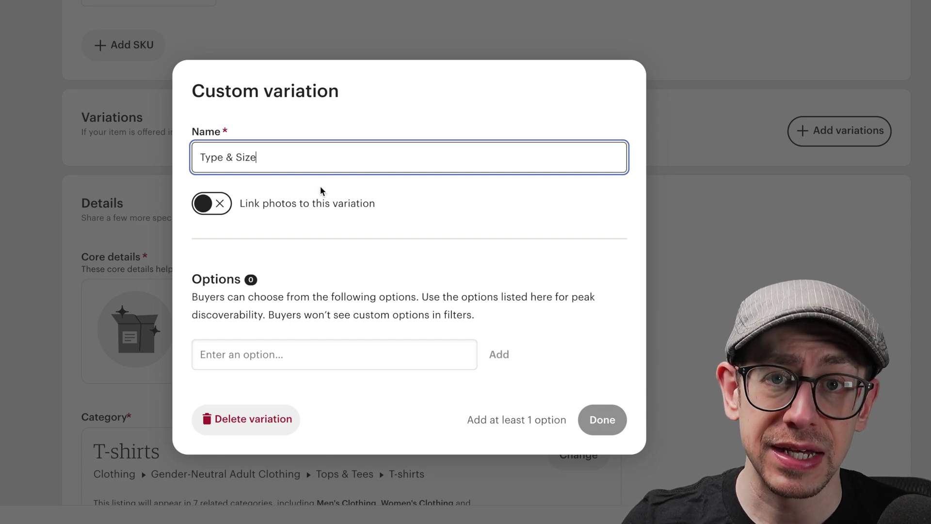
Add the option "T-Shirt - S" to the Type & Size variation and copy its "T-Shirt - " prefix for reuse
left_click(326, 353)
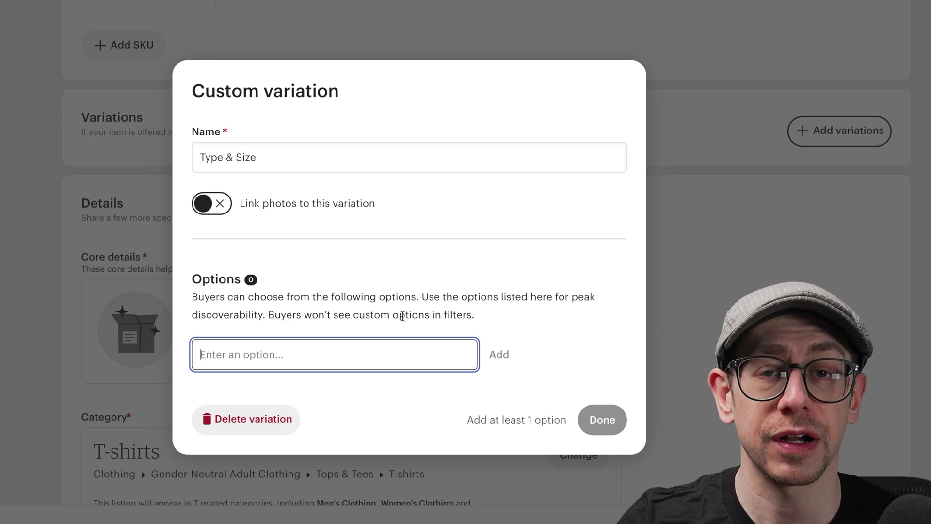
type("T")
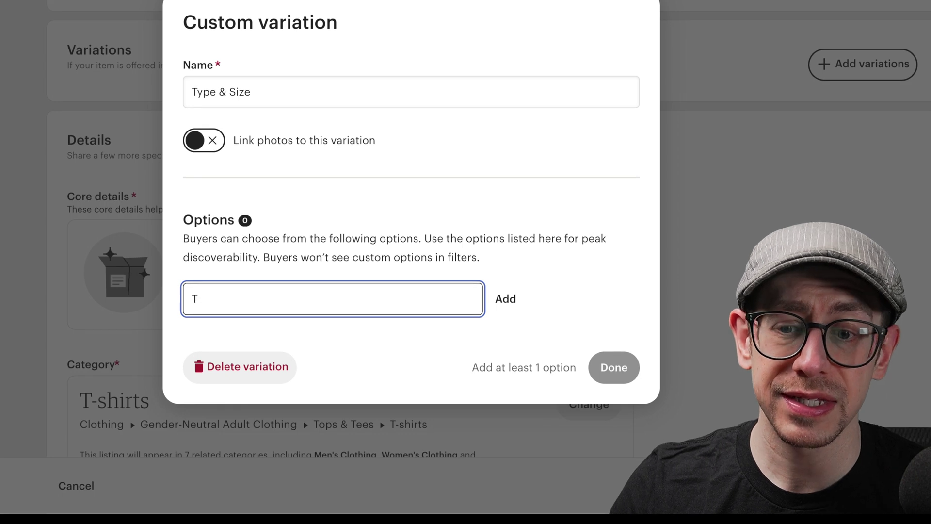
type("-Shirt - S")
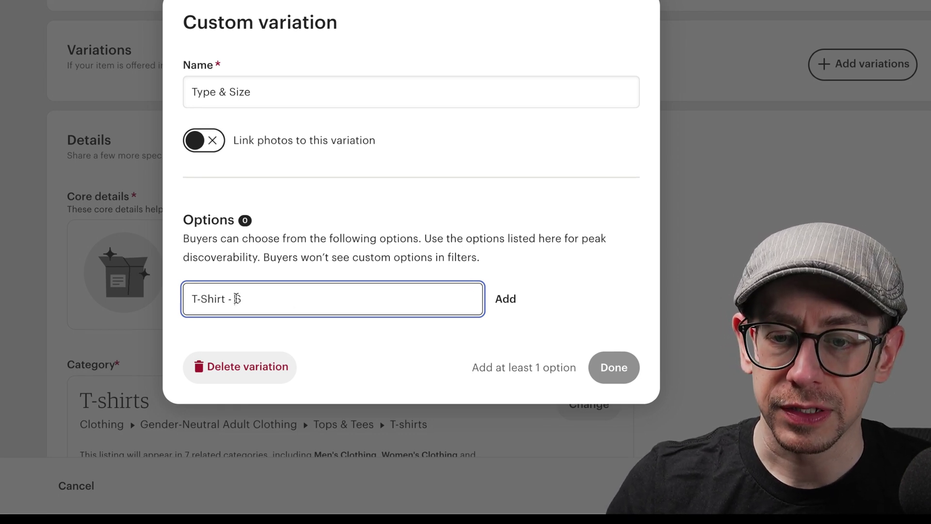
left_click_drag(235, 298, 148, 297)
key("ctrl+c")
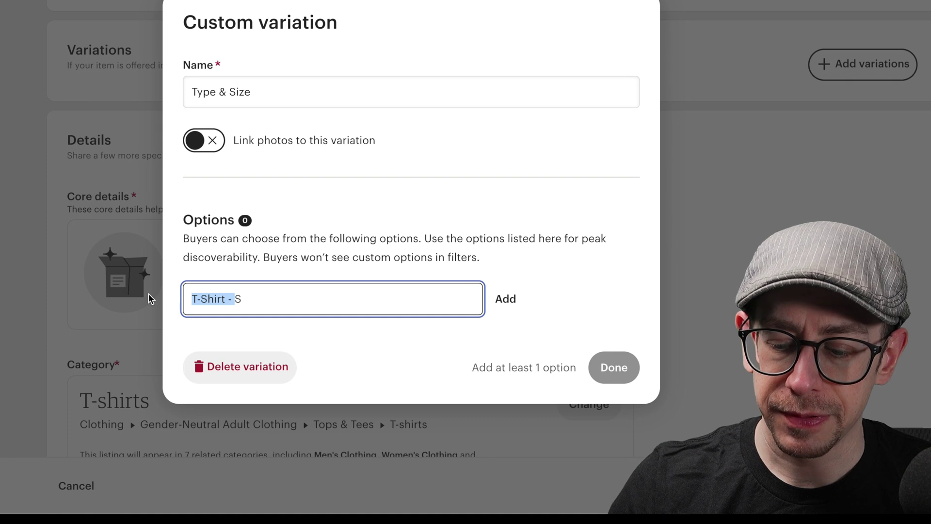
left_click(299, 301)
key("Return")
Add the options "T-Shirt - M", "T-Shirt - L" and "T-Shirt - XL" to the Type & Size variation, reusing the copied prefix
key("ctrl+v")
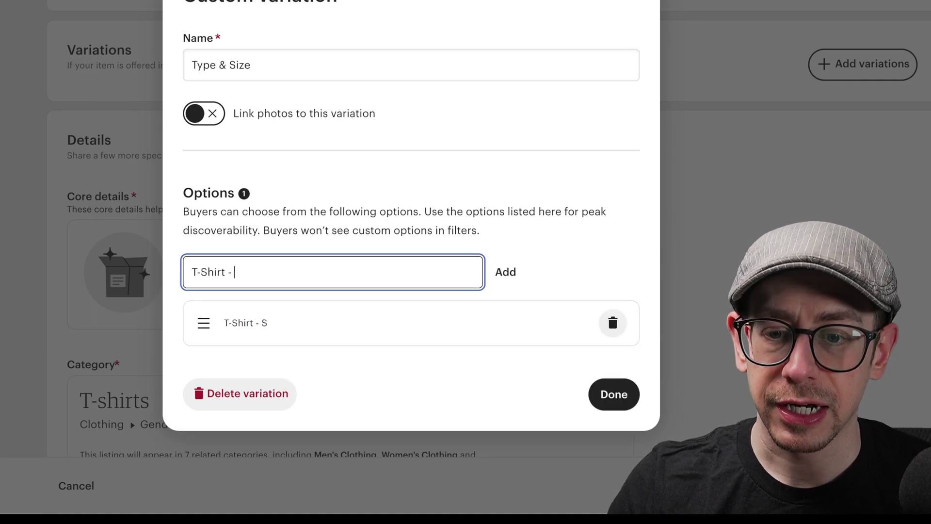
type("M")
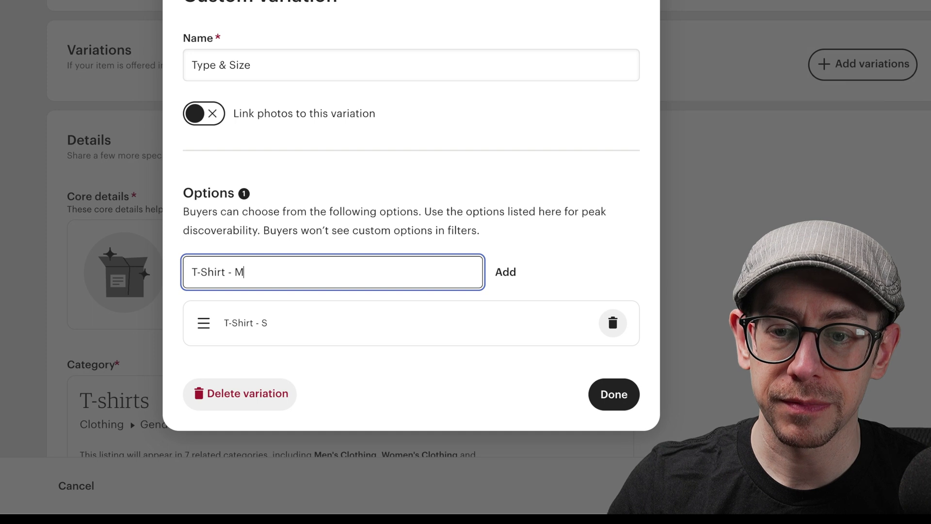
key("Return")
key("ctrl+v")
type("L")
key("Return")
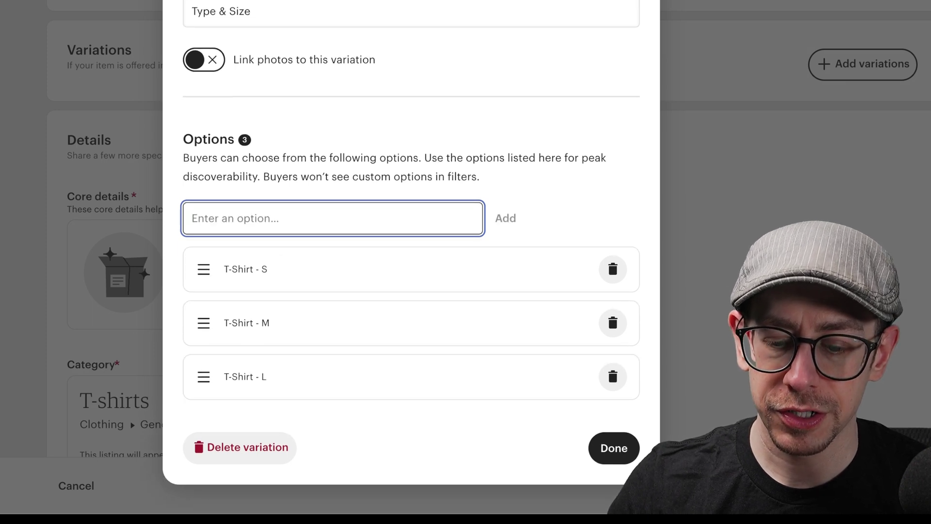
key("ctrl+v")
type("XL")
key("Return")
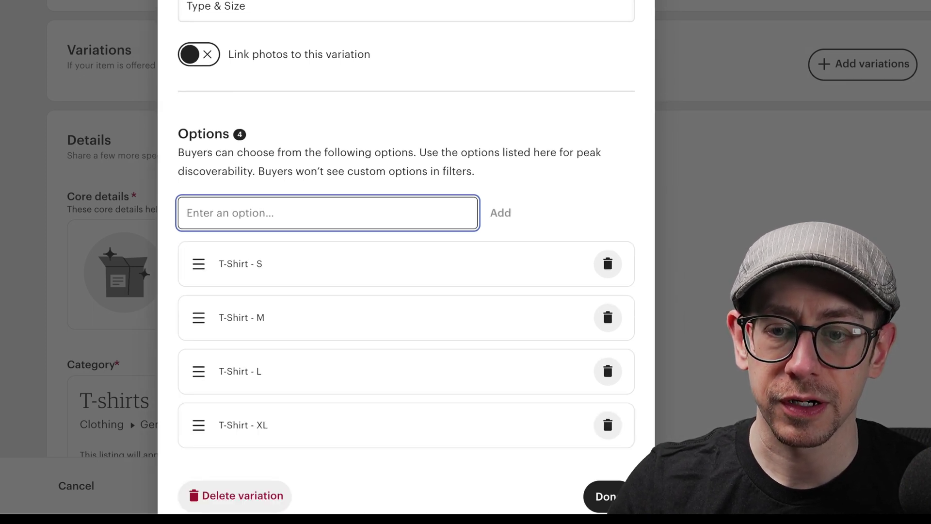
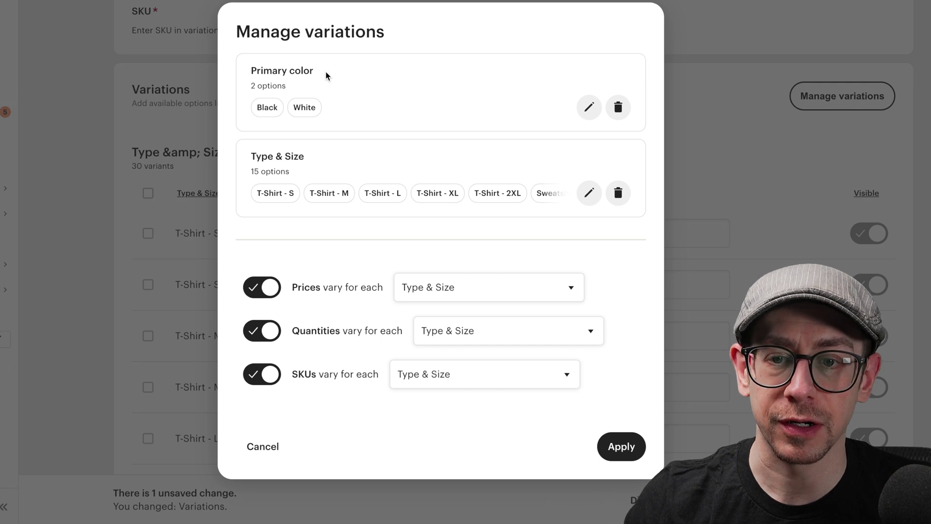
Delete the Primary color variation and start a custom variation named "Color" in its place
left_click_drag(329, 75, 243, 72)
left_click(366, 75)
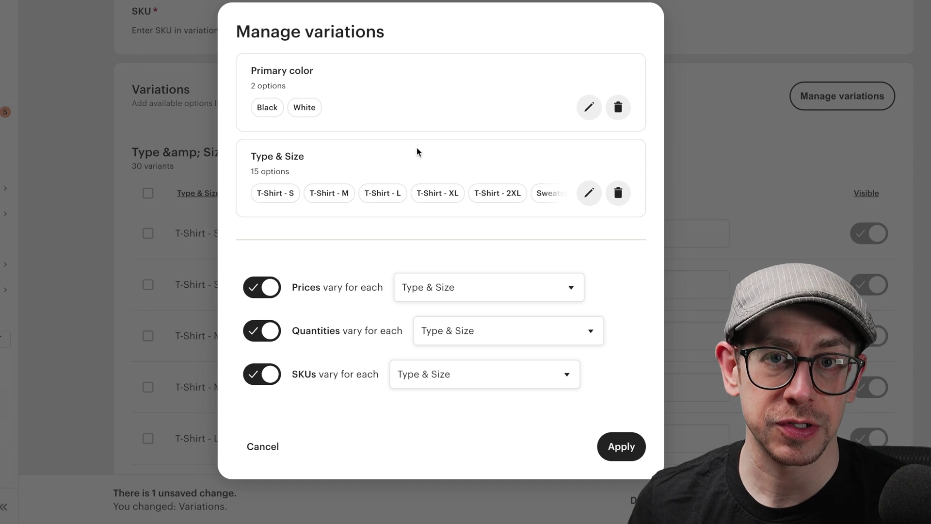
left_click(618, 107)
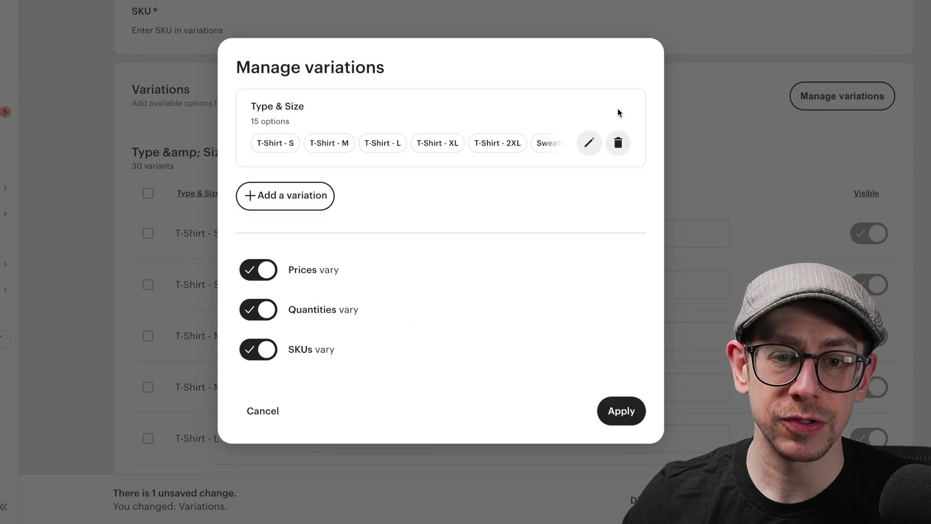
left_click(323, 197)
left_click(312, 276)
left_click(379, 136)
type("Color")
left_click(339, 332)
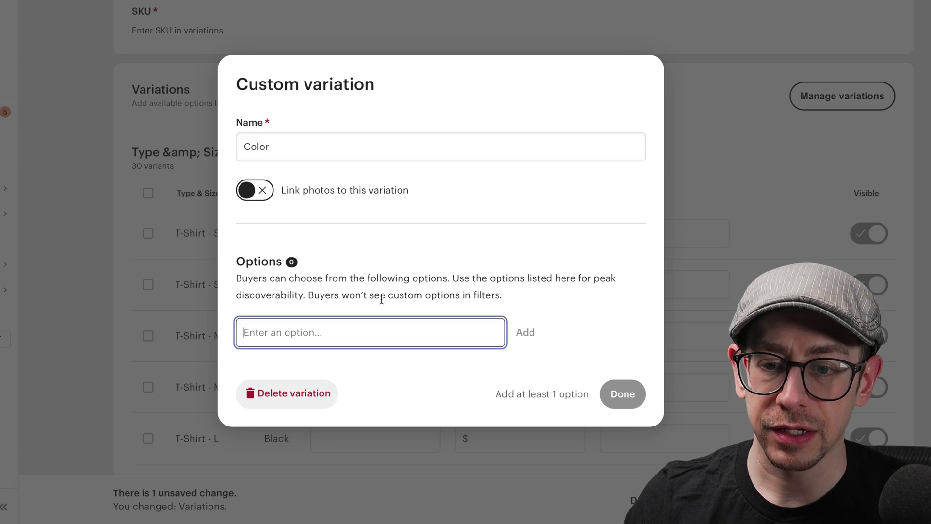
Add the options Black and White to the custom Color variation and finish it
type("Black")
key("Return")
type("White")
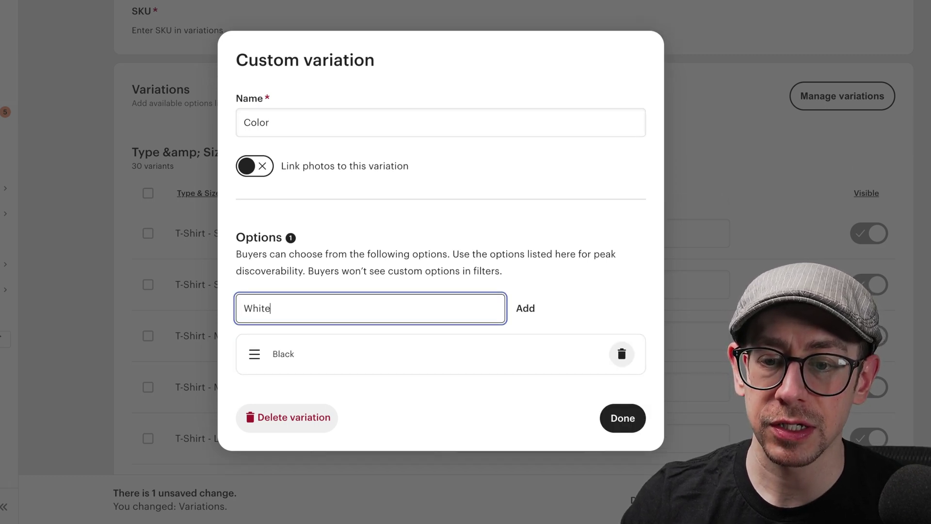
key("Return")
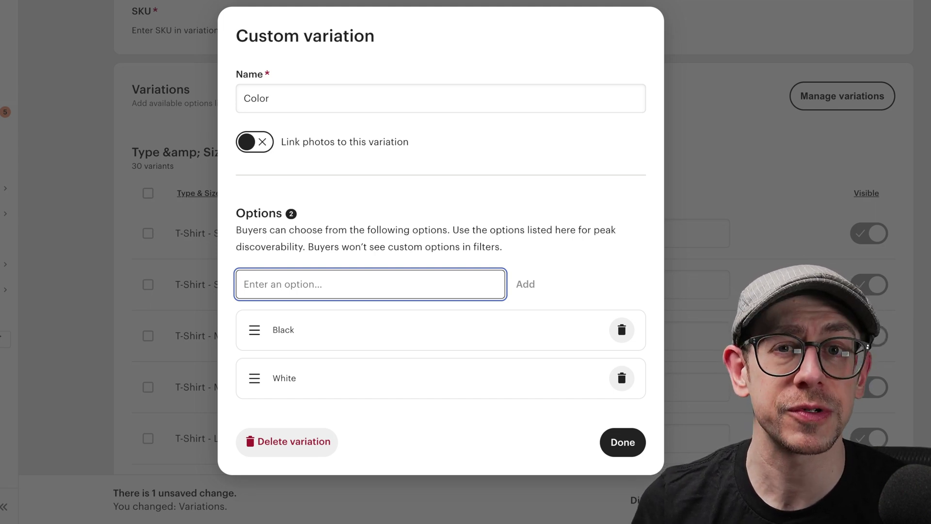
left_click(490, 181)
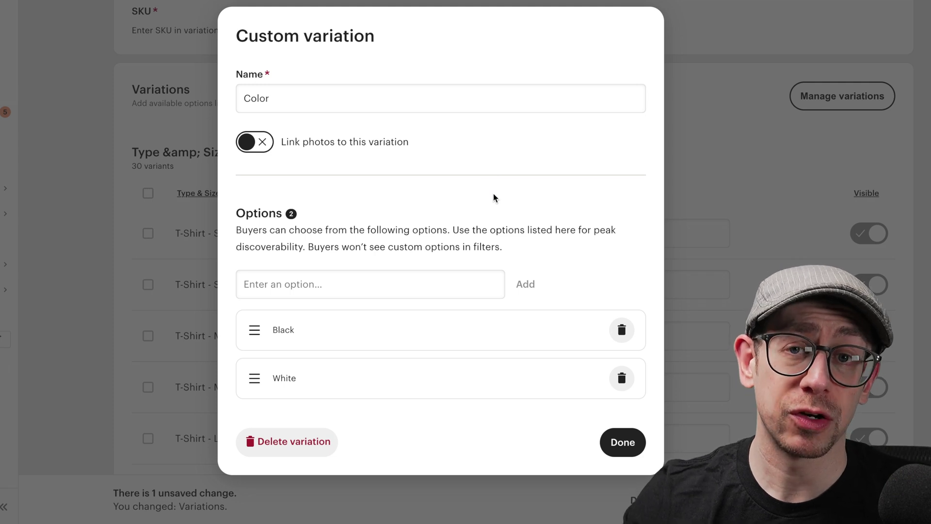
left_click(623, 442)
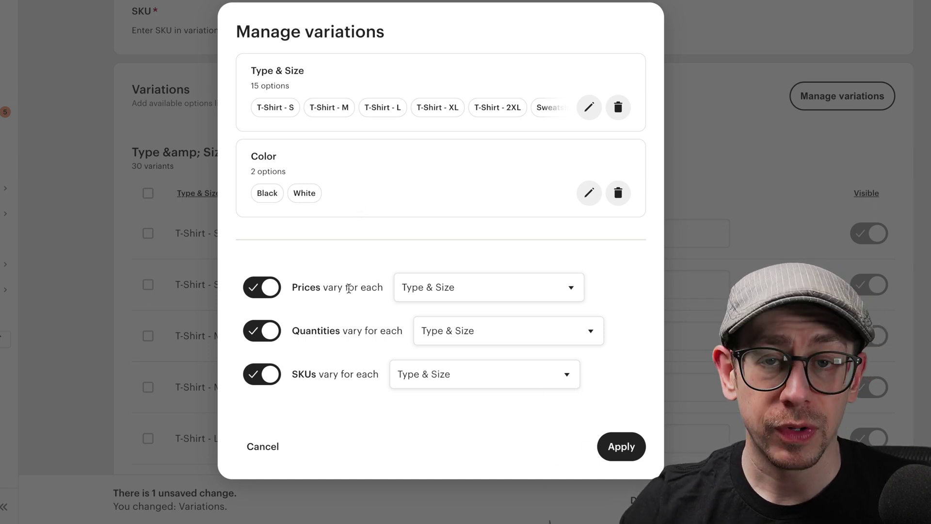
Set prices, quantities and SKUs to vary for each Type & Size and Color, and cancel out of managing the variations
left_click(268, 294)
left_click(268, 331)
left_click(268, 374)
left_click(261, 287)
left_click(258, 306)
left_click(258, 349)
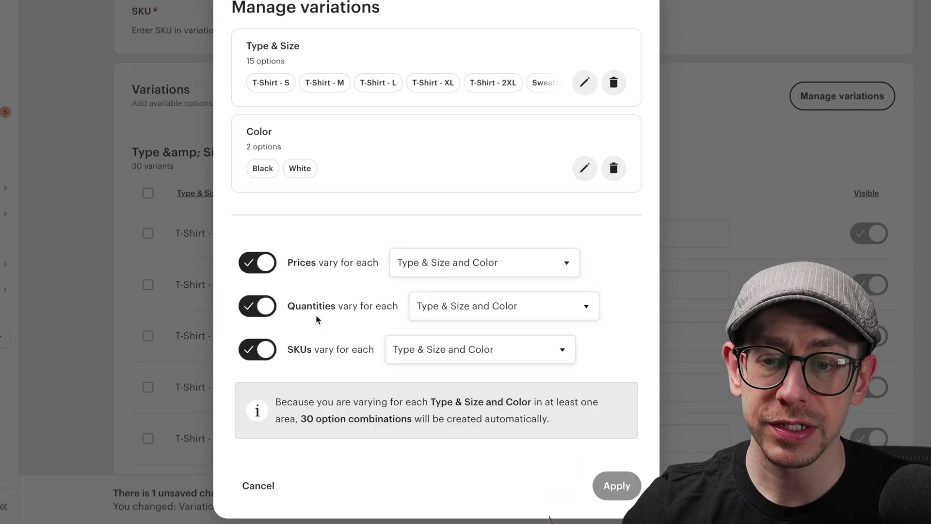
left_click(480, 269)
left_click(483, 264)
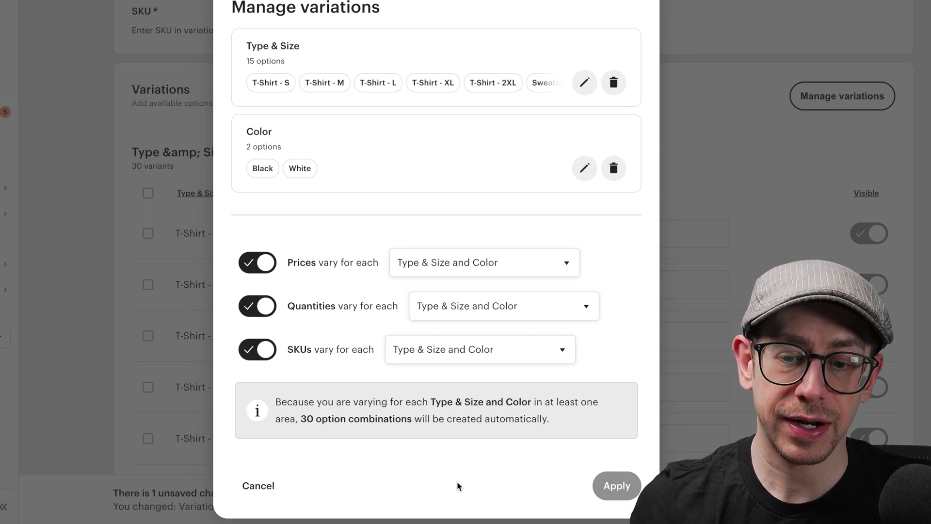
left_click(258, 485)
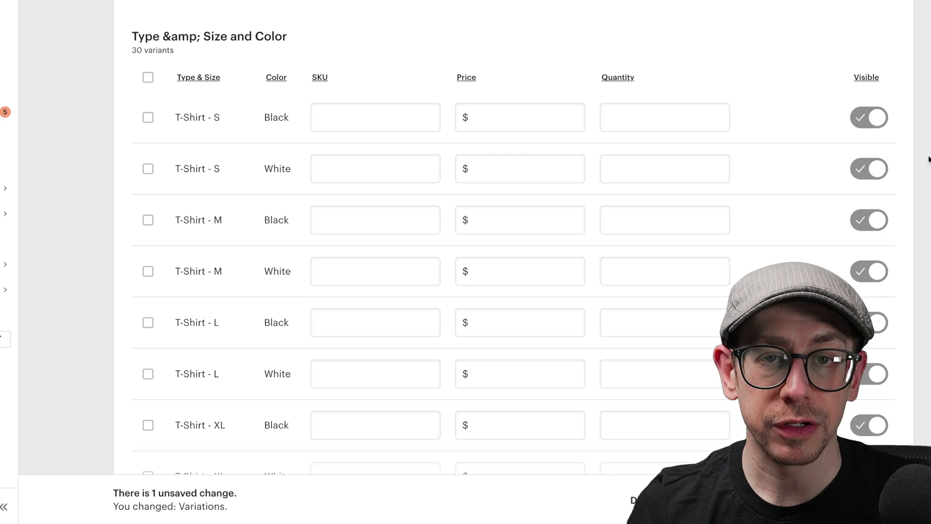
Set the quantity of all Type & Size and Color variants to 999
scroll(928, 161, "down", 1)
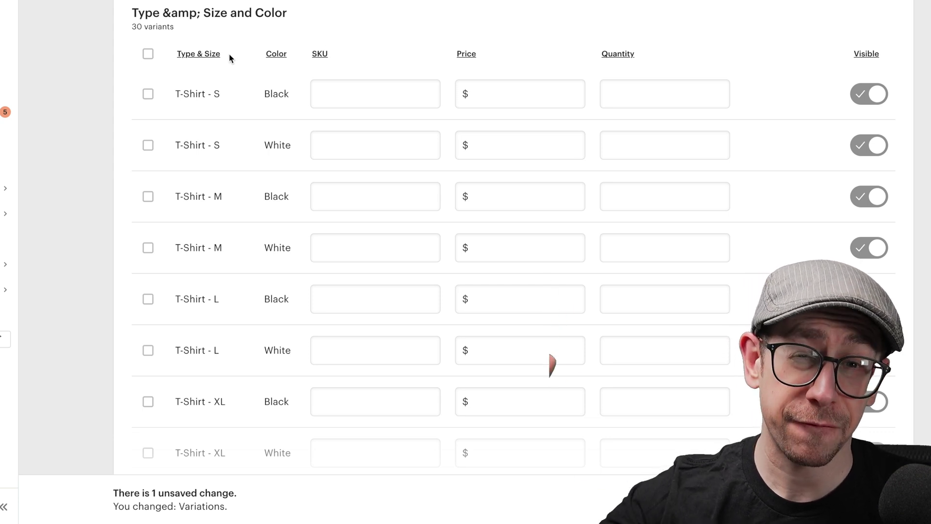
scroll(229, 106, "down", 1)
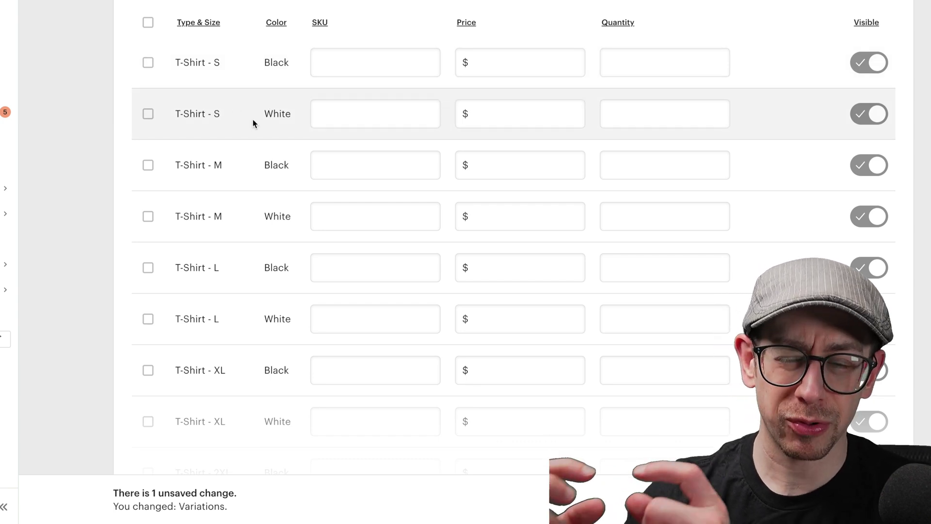
scroll(926, 97, "up", 1)
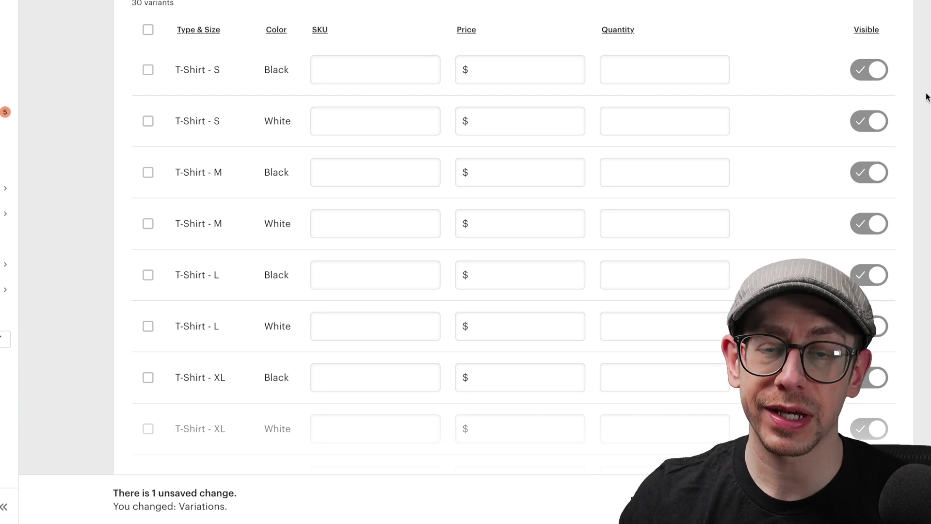
scroll(924, 94, "up", 3)
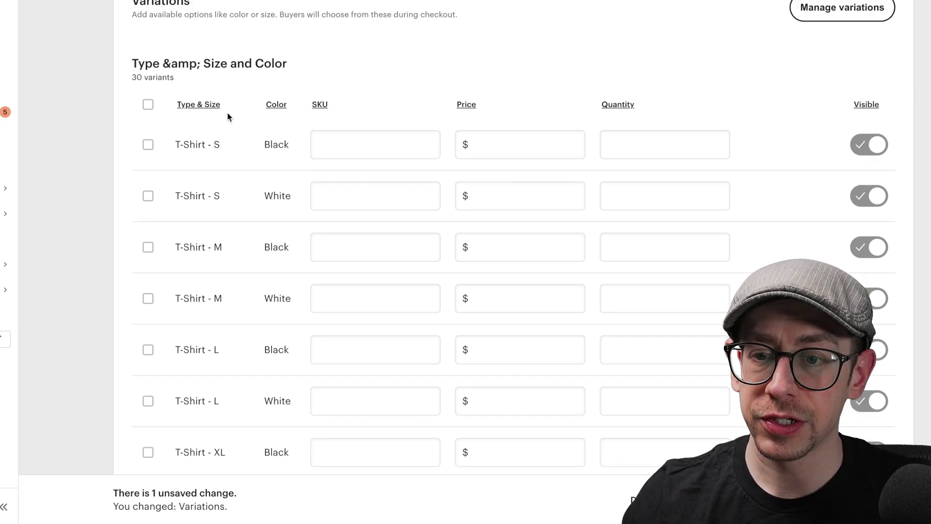
left_click(147, 104)
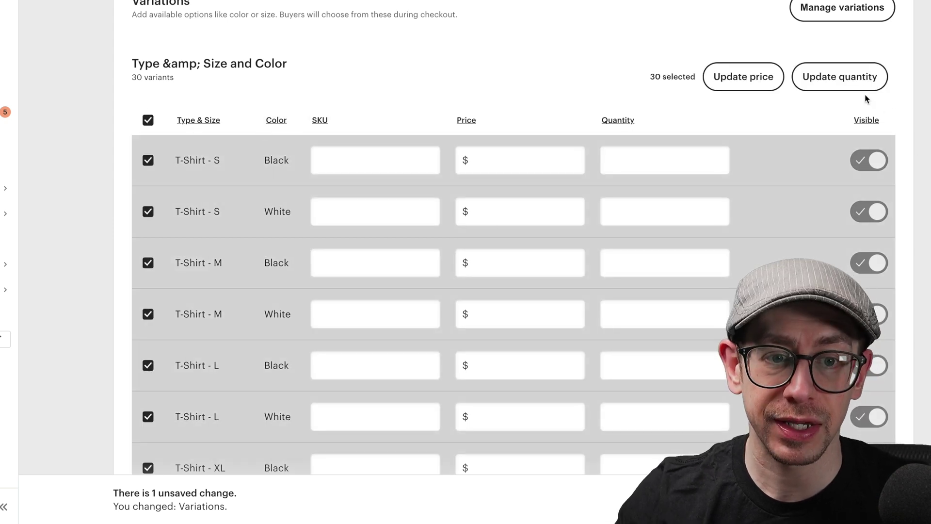
left_click(850, 84)
type("999")
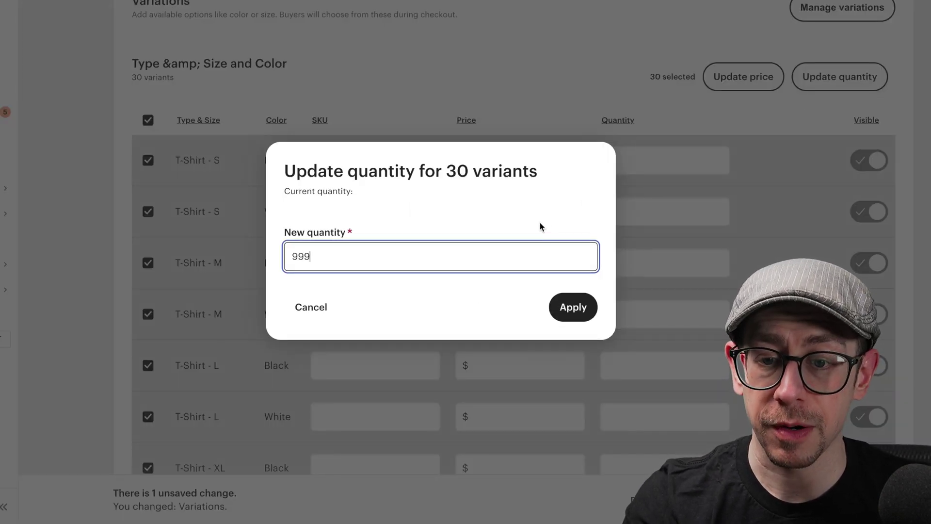
left_click(574, 306)
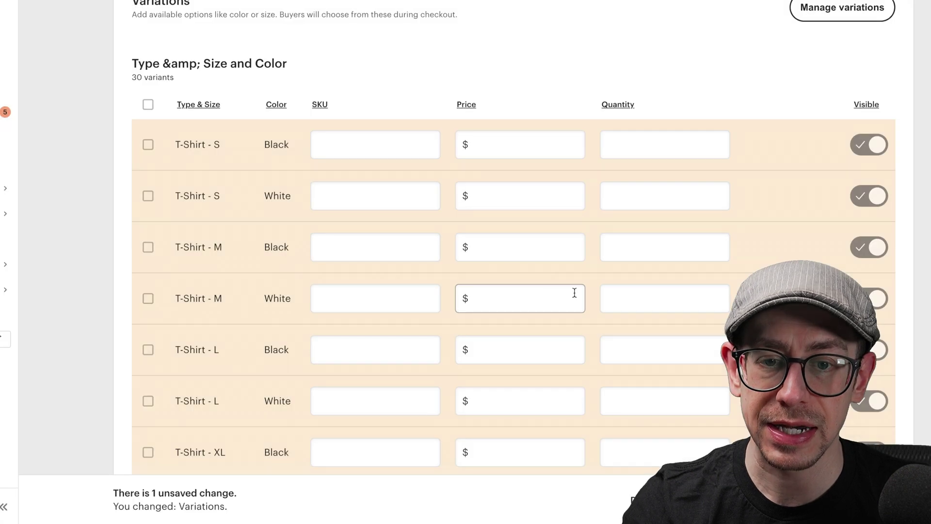
Select the T-Shirt variants in Black and White and set their price to $22.99
scroll(688, 86, "down", 1)
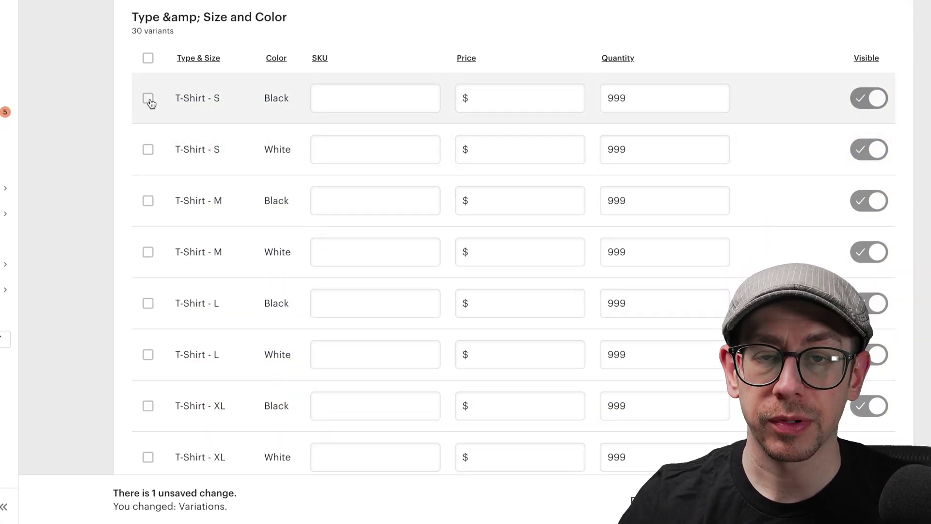
left_click(150, 99)
left_click(149, 165)
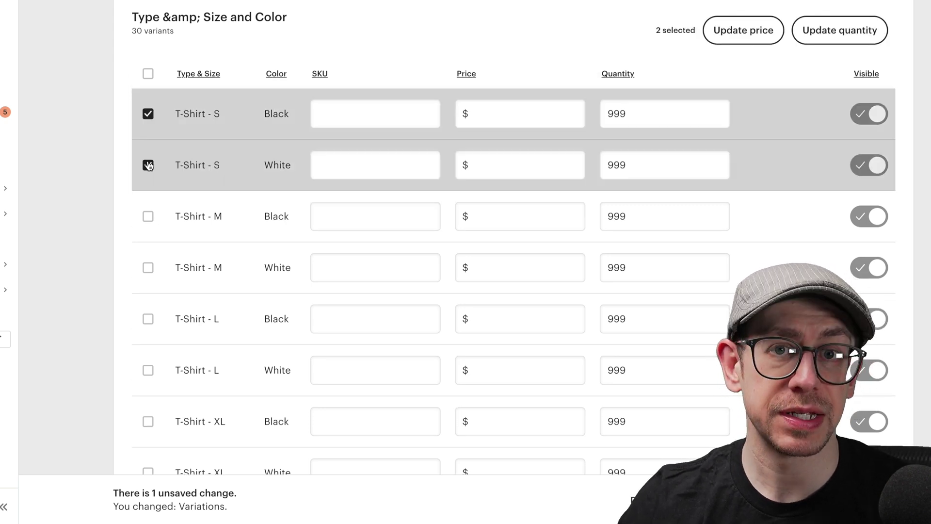
scroll(146, 155, "down", 1)
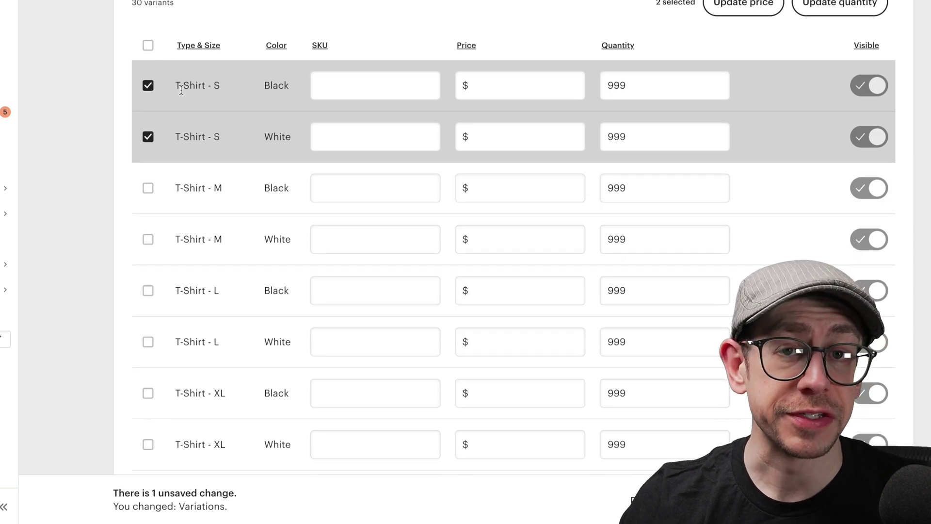
scroll(176, 107, "down", 1)
left_click(148, 151)
left_click(148, 201)
left_click(148, 253)
scroll(726, 140, "up", 3)
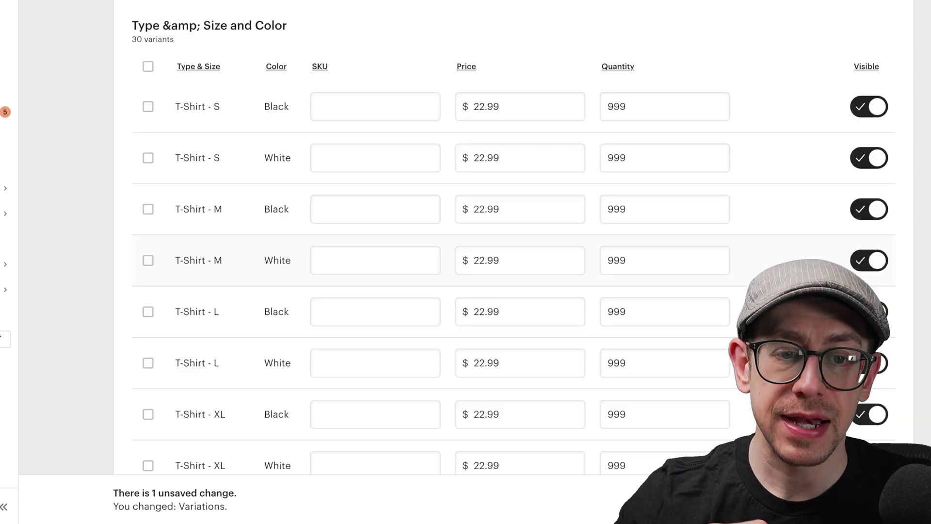
Review the rest of the listing form, including attributes, tags, materials, shipping option, returns policy, shop section, ads and renewal options
scroll(485, 243, "down", 4)
scroll(485, 242, "down", 20)
scroll(835, 145, "down", 16)
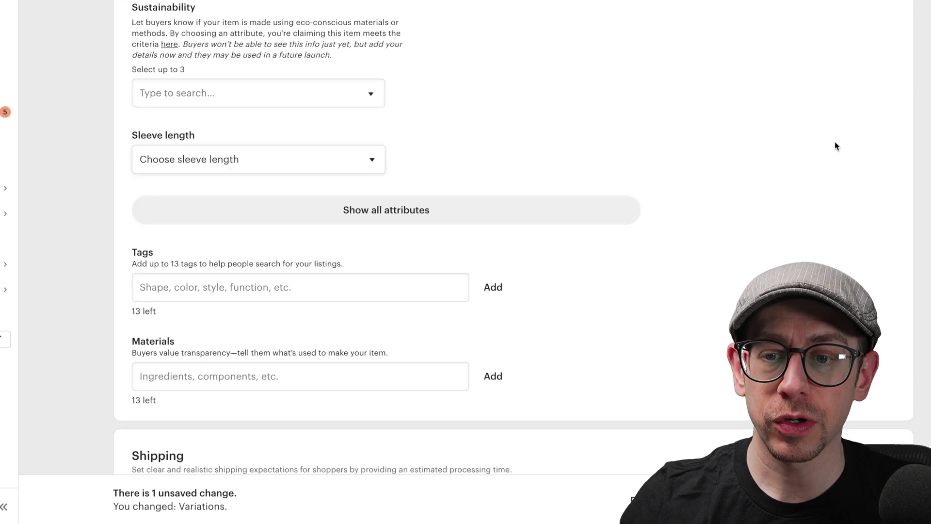
scroll(836, 145, "down", 1)
scroll(835, 145, "down", 5)
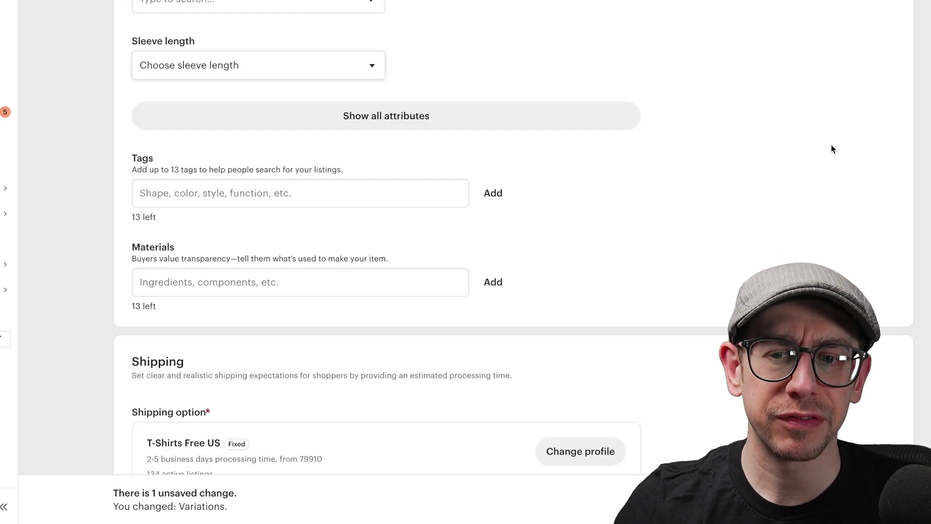
scroll(830, 145, "down", 1)
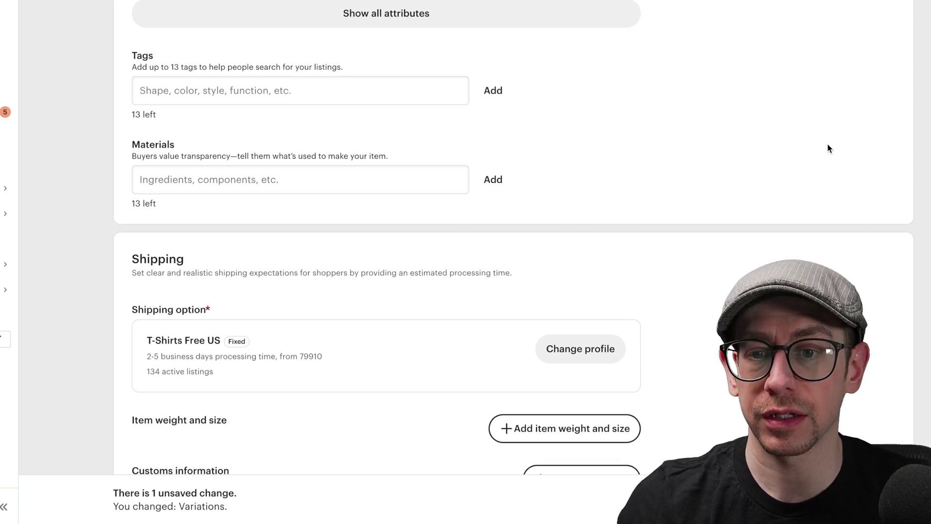
scroll(829, 148, "down", 6)
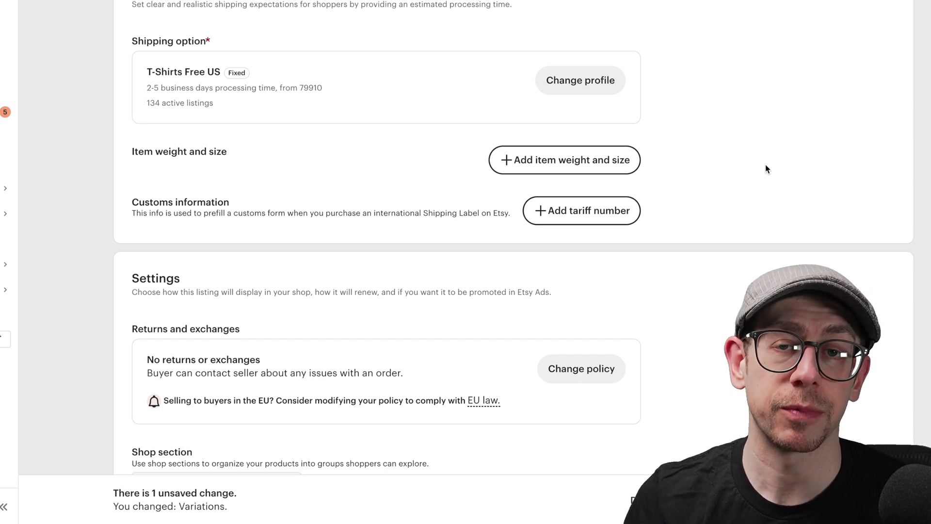
scroll(765, 168, "down", 5)
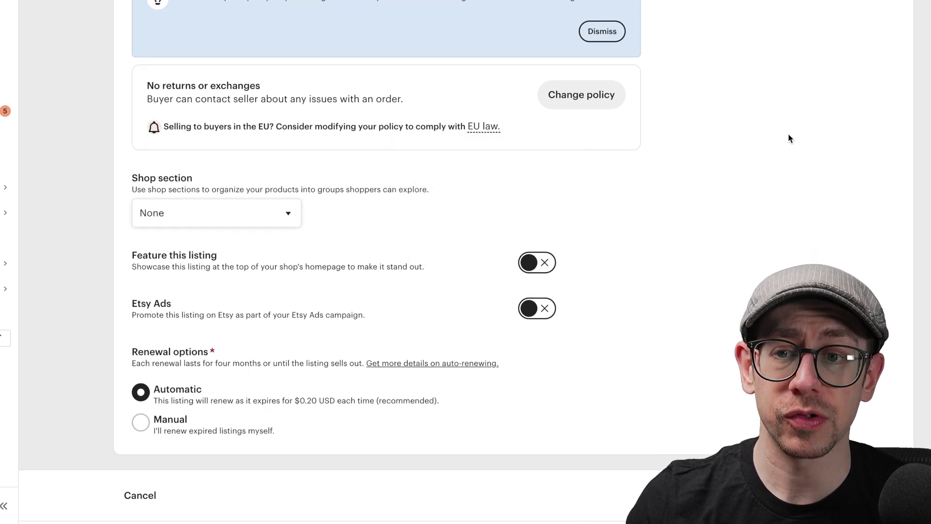
Keep the shop section as None, set the renewal option to Manual and save the listing as a draft
scroll(286, 184, "down", 1)
left_click(281, 173)
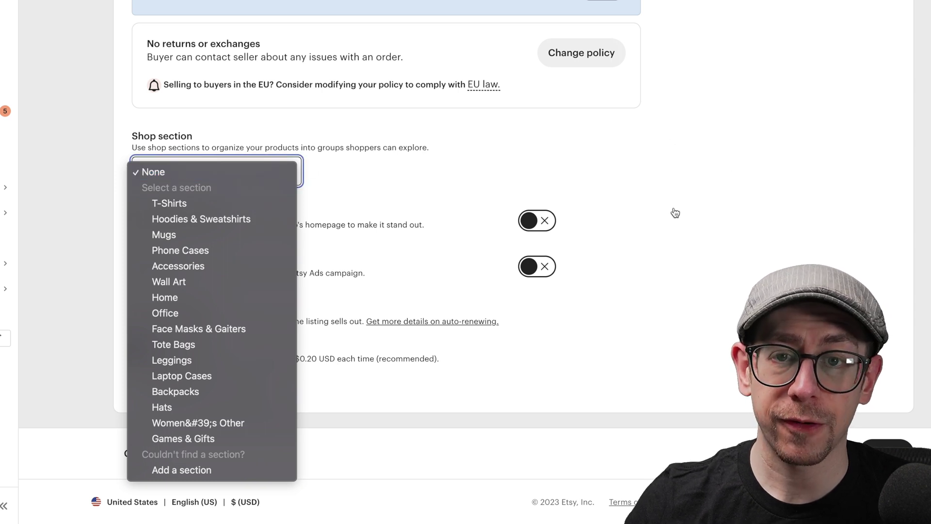
left_click(701, 175)
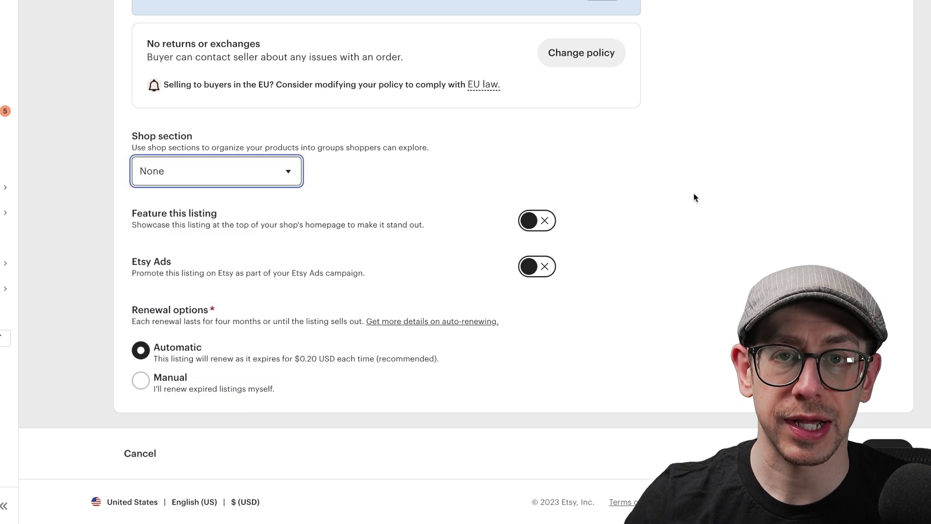
left_click(141, 389)
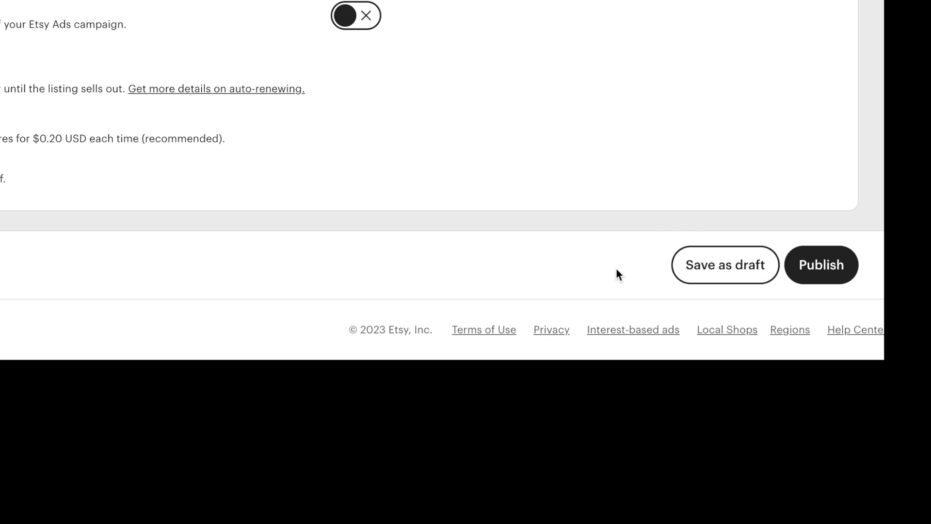
left_click(700, 286)
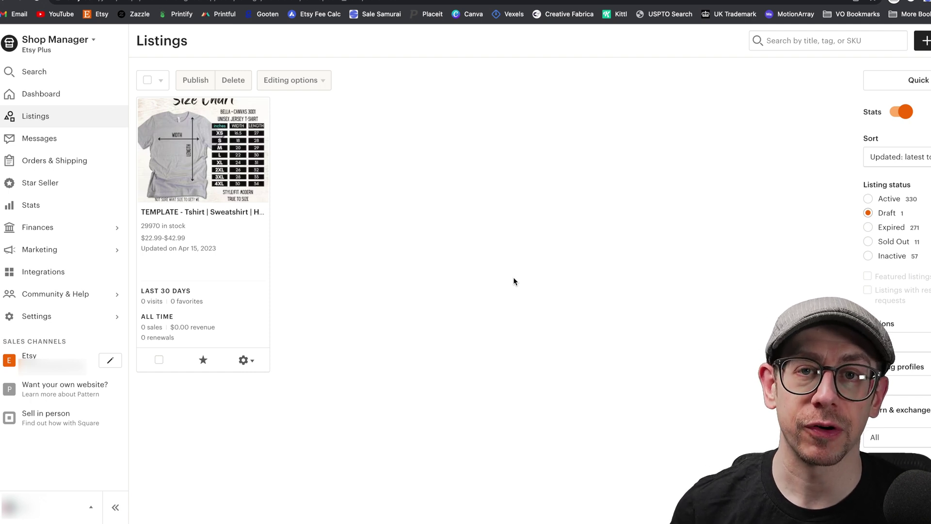
Create a copy of the draft listing "TEMPLATE - Tshirt | Sweatshirt | Hoodie"
scroll(501, 270, "down", 1)
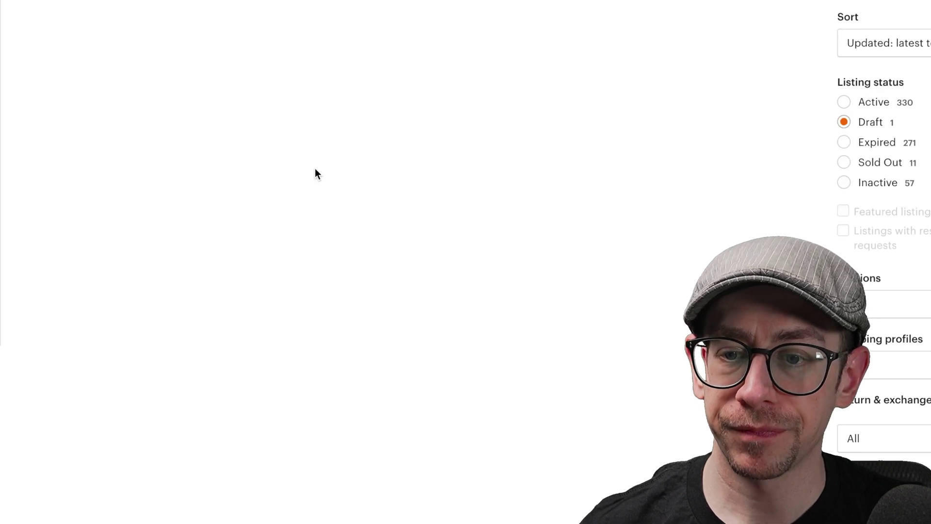
scroll(485, 252, "down", 1)
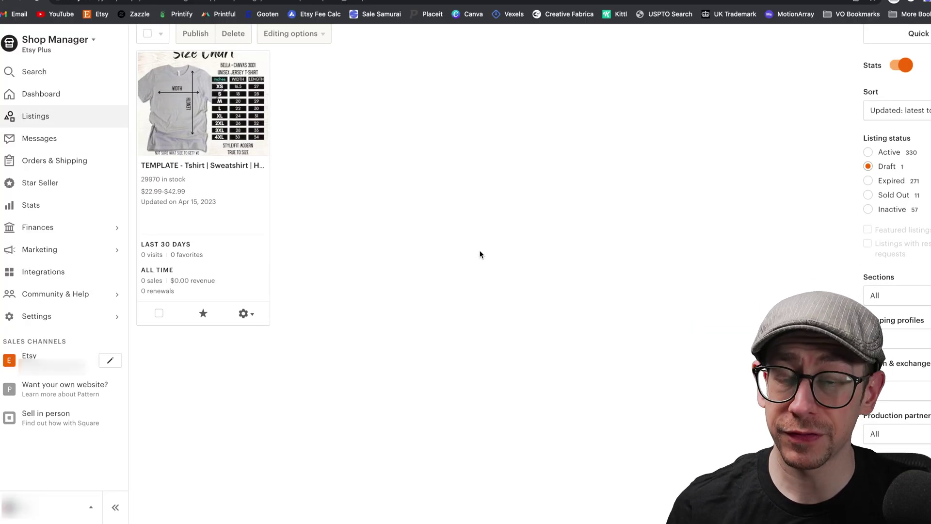
scroll(347, 291, "down", 1)
left_click(245, 307)
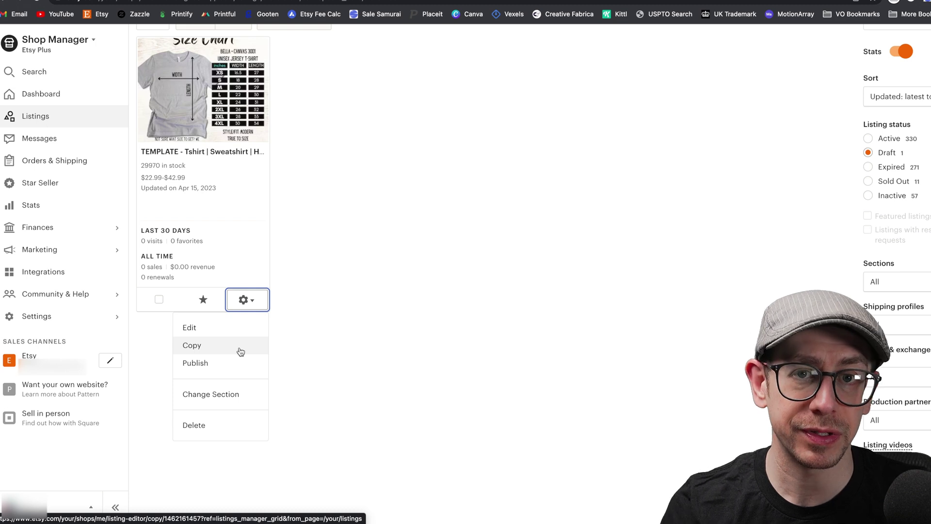
left_click(240, 351)
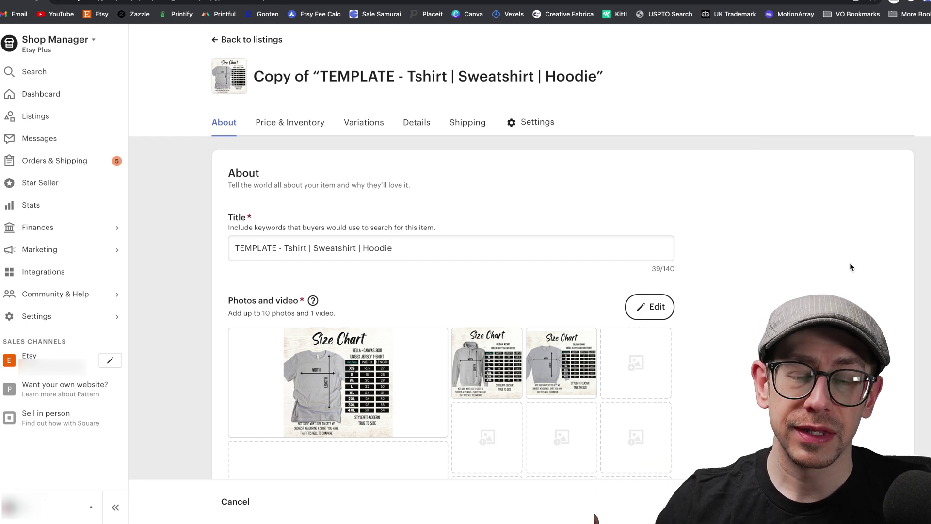
Retitle the copy "Family Vacation Shirts | Family Vacation Sweatshirt | Matching Family Vacation Shirts" and add the black T-shirt mockup as the first photo
scroll(850, 267, "down", 3)
triple_click(457, 133)
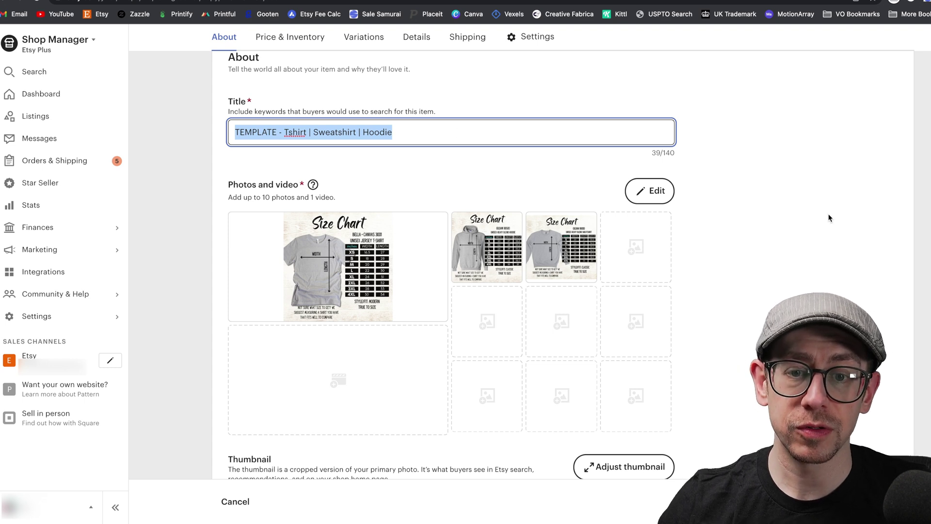
scroll(829, 218, "down", 1)
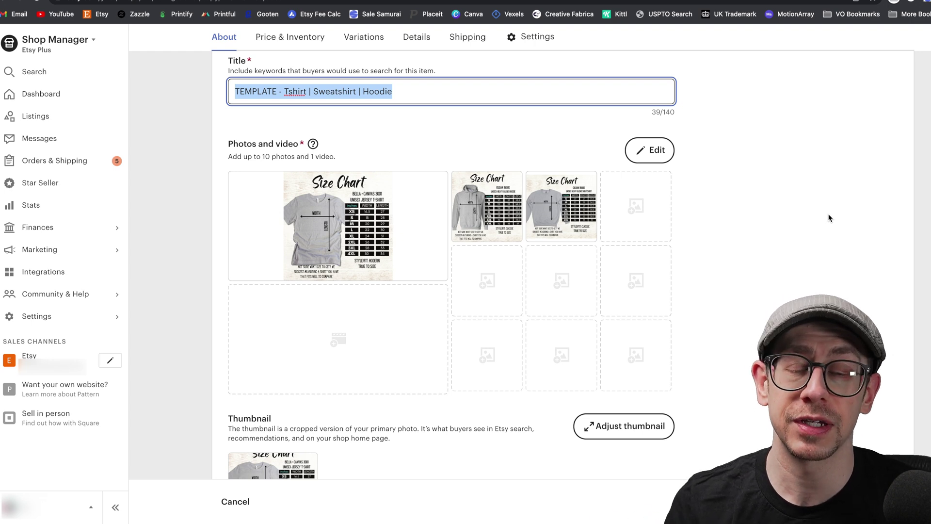
scroll(828, 218, "down", 1)
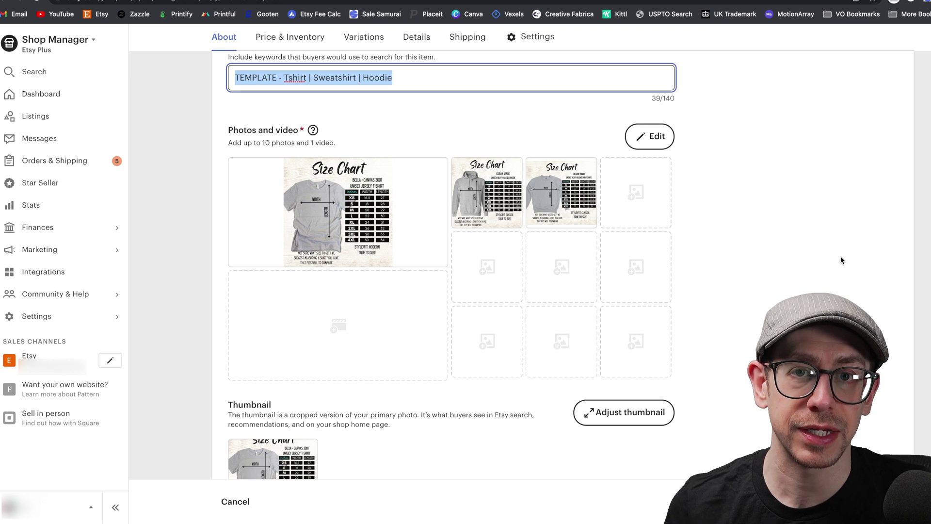
left_click(822, 207)
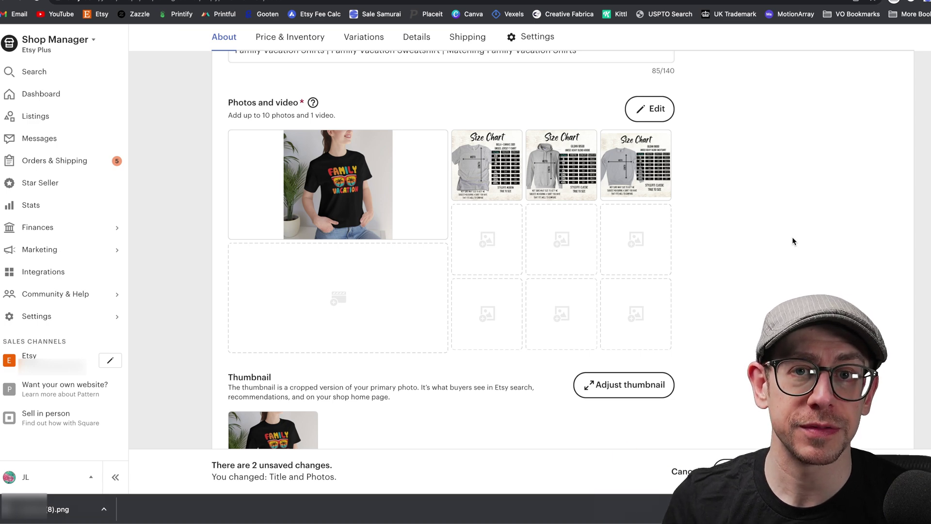
Adjust the listing thumbnail by zooming in and repositioning it around the Family Vacation shirt design
scroll(793, 241, "down", 5)
left_click(634, 164)
left_click_drag(383, 405, 511, 405)
left_click_drag(550, 291, 540, 301)
left_click_drag(511, 404, 516, 401)
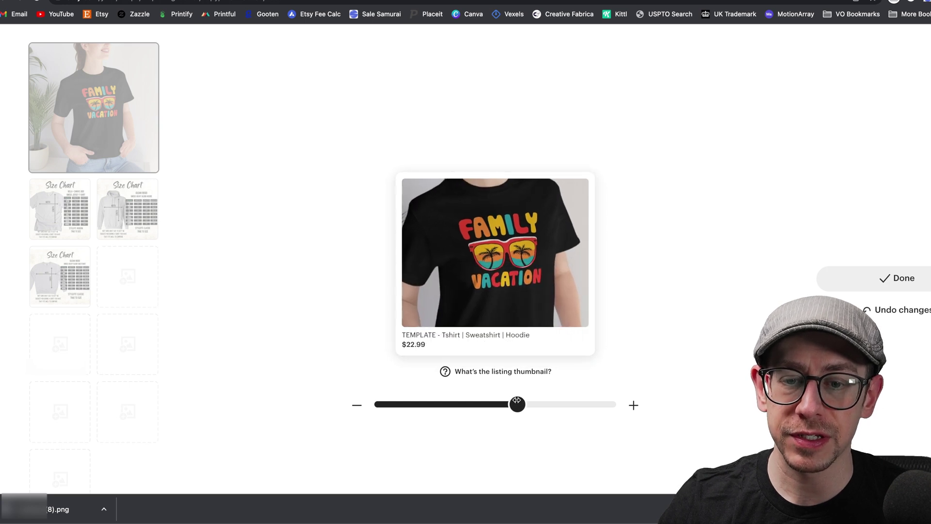
left_click(876, 276)
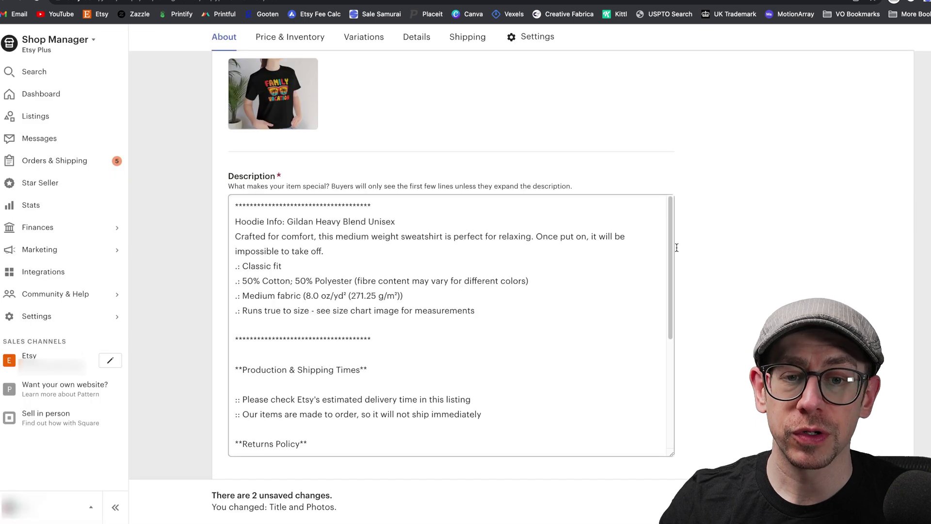
Insert three blank lines at the start of the description, above the hoodie information
scroll(643, 247, "down", 1)
left_click(238, 182)
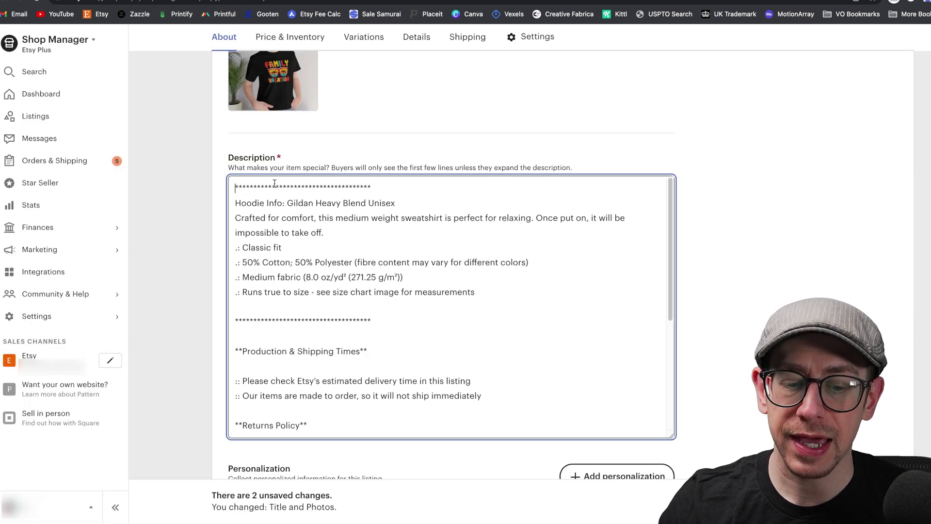
key("Return")
key("Return")
key("Return")
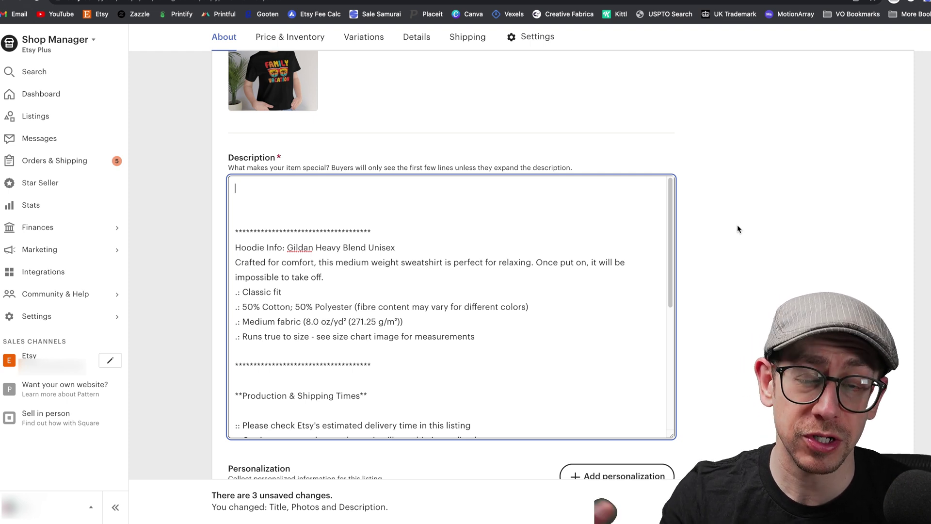
Check the copied listing's personalization and inventory sections and its variants' SKU, price and quantity fields
scroll(796, 226, "down", 6)
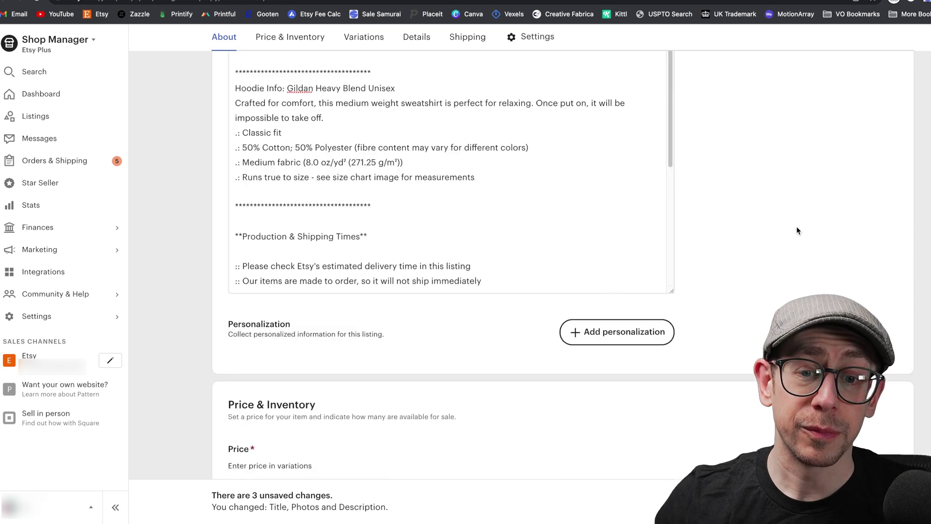
scroll(796, 228, "down", 1)
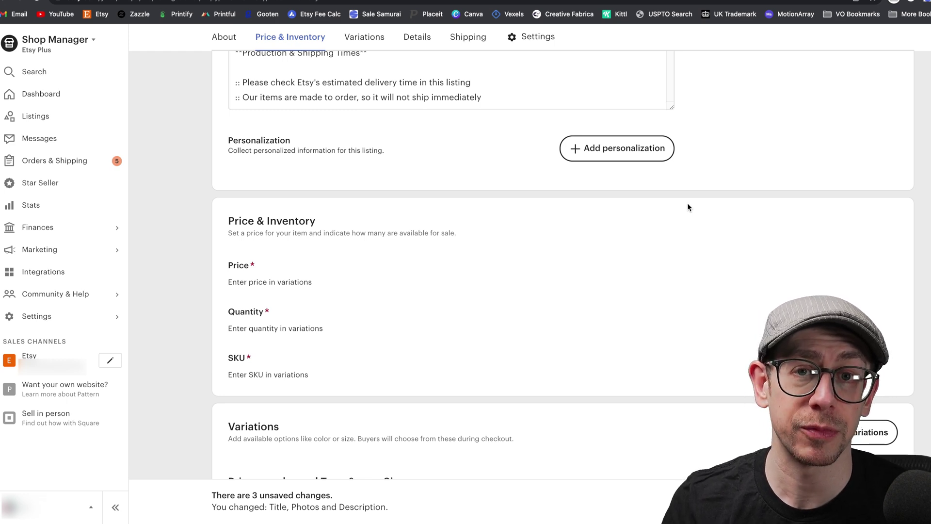
scroll(688, 206, "down", 8)
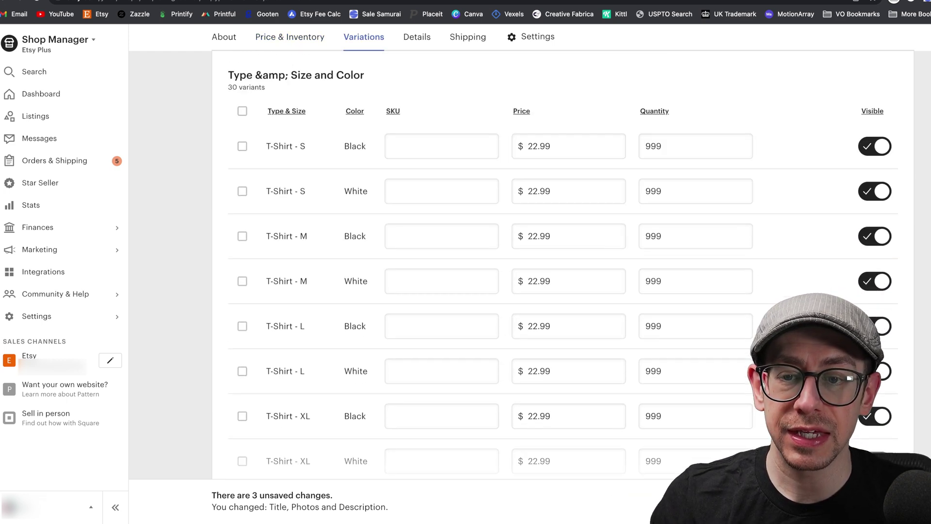
scroll(564, 246, "down", 2)
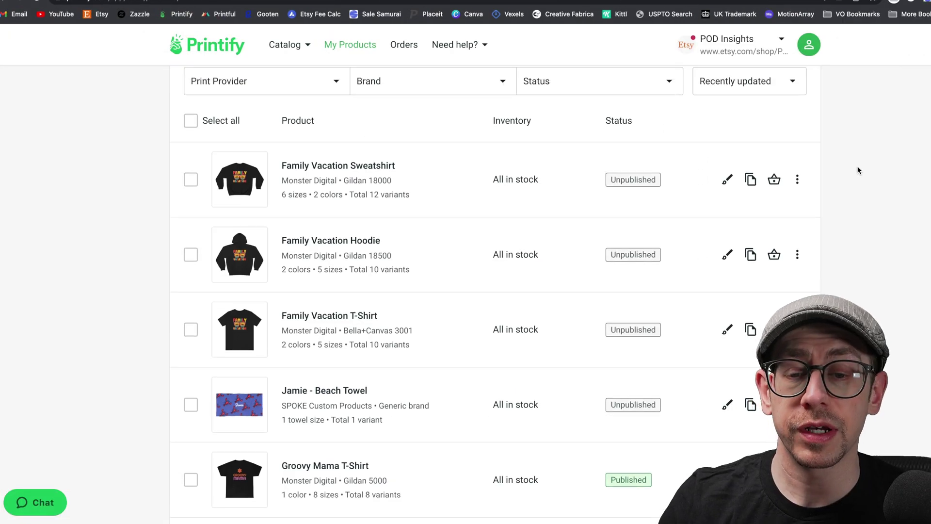
Switch to Printify and open the Family Vacation T-Shirt product through to its title and description
scroll(854, 168, "up", 1)
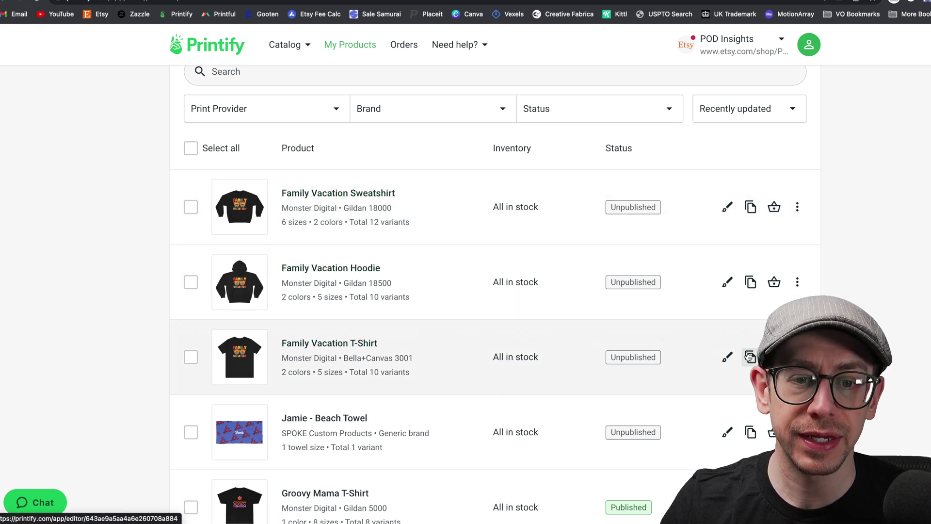
left_click(726, 358)
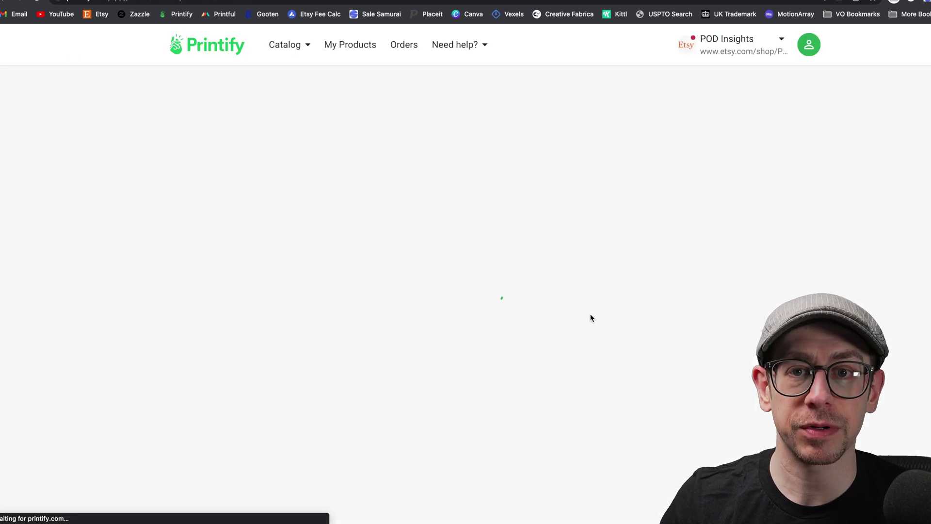
scroll(864, 258, "down", 2)
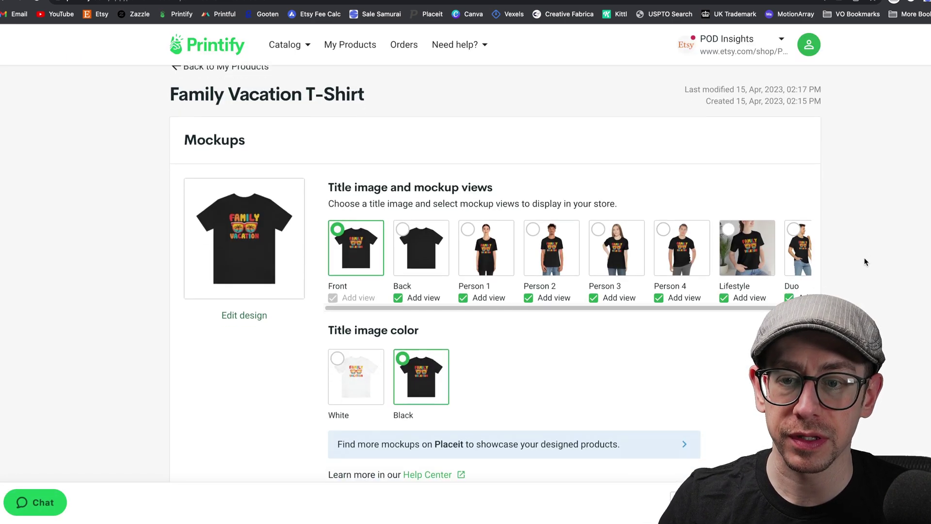
scroll(860, 258, "down", 8)
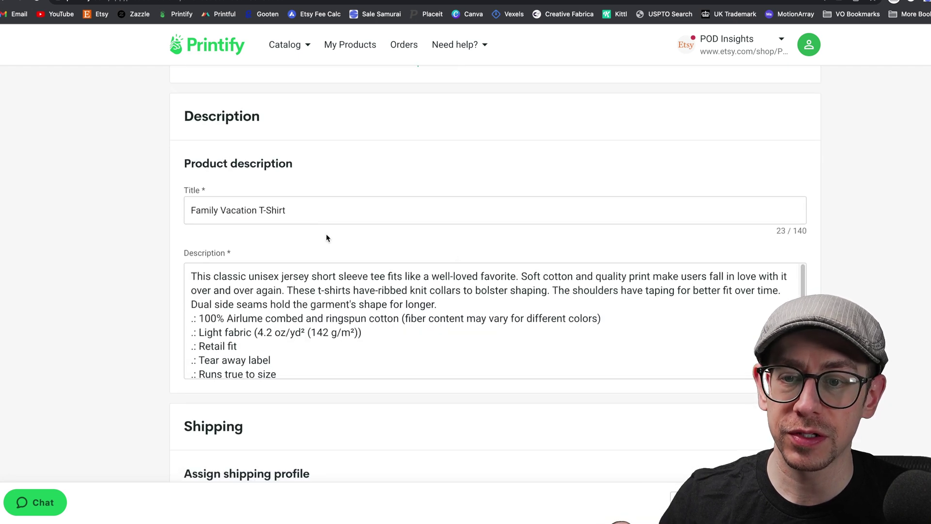
triple_click(320, 214)
left_click(408, 176)
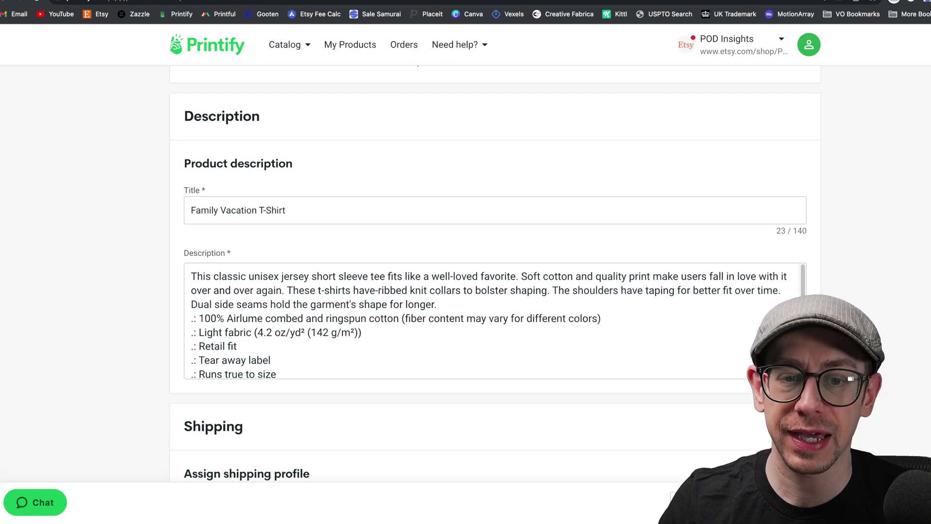
Check the T-shirt's shipping profile, variant pricing and publishing settings, and save the product as a draft
scroll(859, 218, "down", 6)
scroll(856, 219, "down", 3)
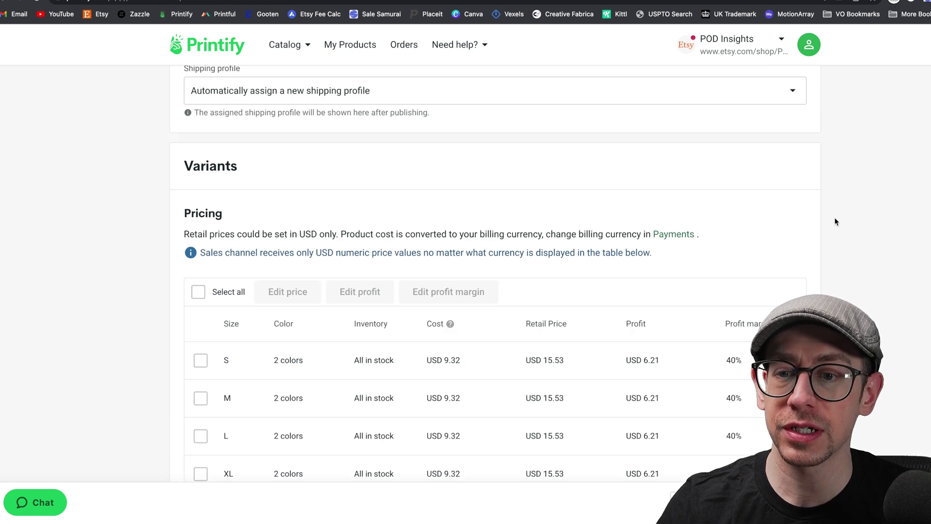
scroll(563, 194, "up", 1)
scroll(671, 228, "down", 2)
scroll(876, 264, "down", 8)
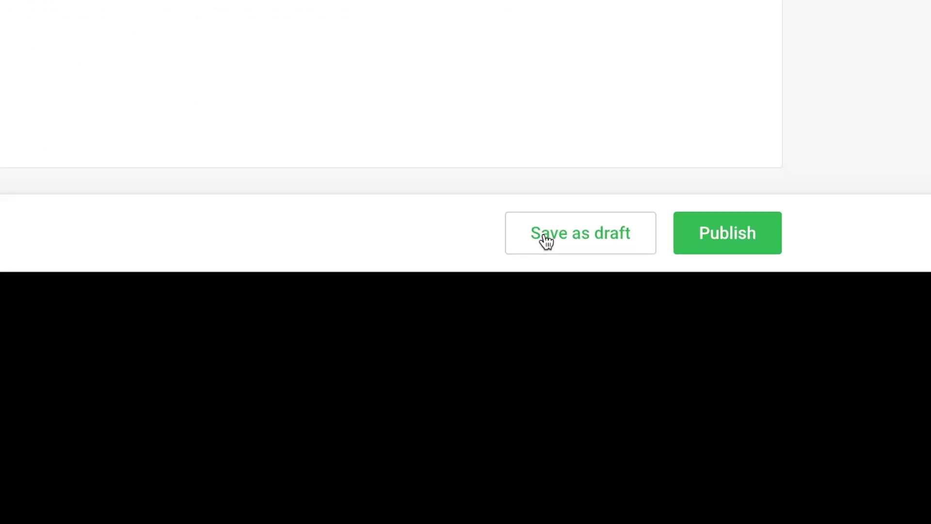
left_click(589, 243)
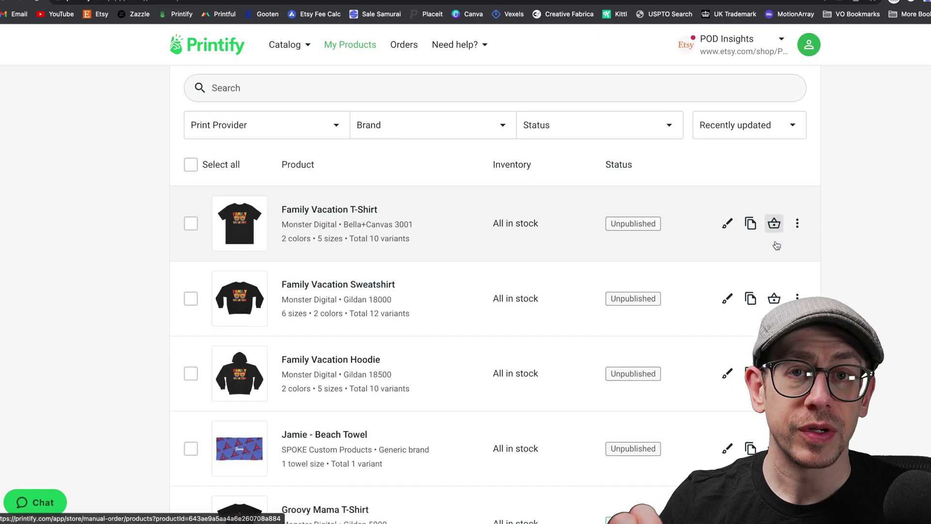
Place the Etsy listing copy beside the Printify product list and show the T-Shirt variants' SKU fields
scroll(878, 261, "down", 1)
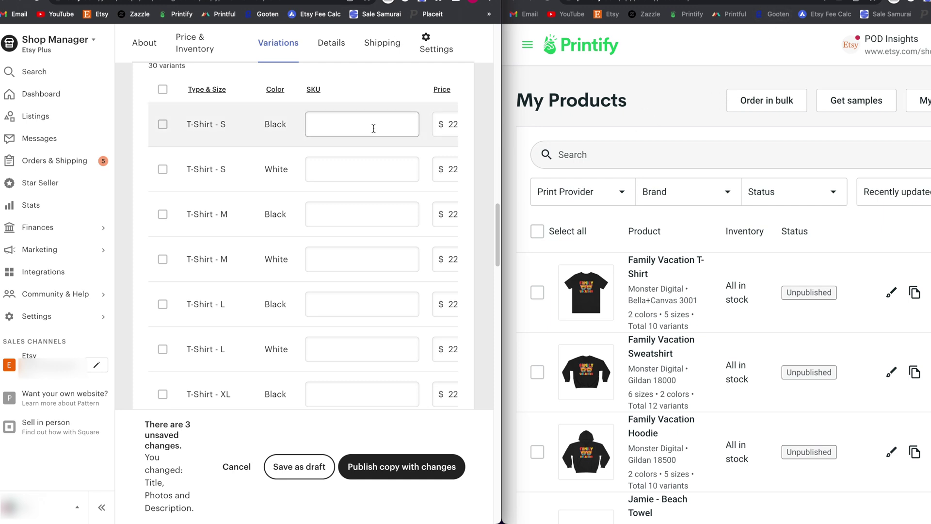
scroll(402, 121, "up", 1)
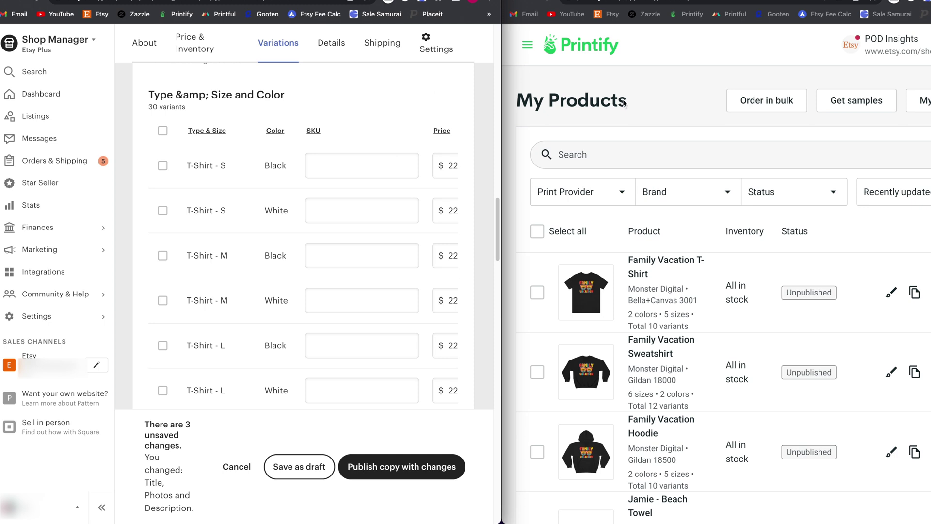
scroll(412, 190, "up", 1)
scroll(332, 168, "down", 2)
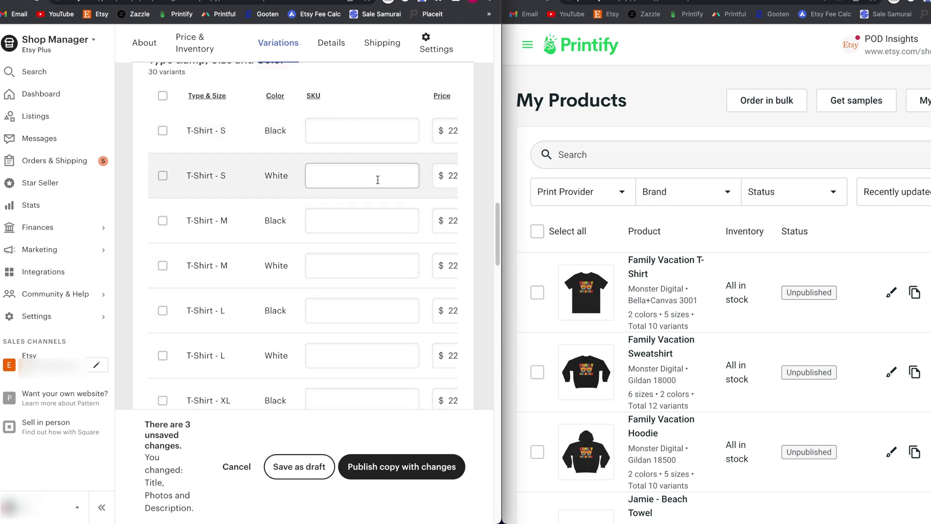
Open the Family Vacation T-Shirt in Printify and show its variants table with sizes S to 2XL
left_click(662, 135)
scroll(662, 209, "down", 3)
scroll(659, 187, "down", 1)
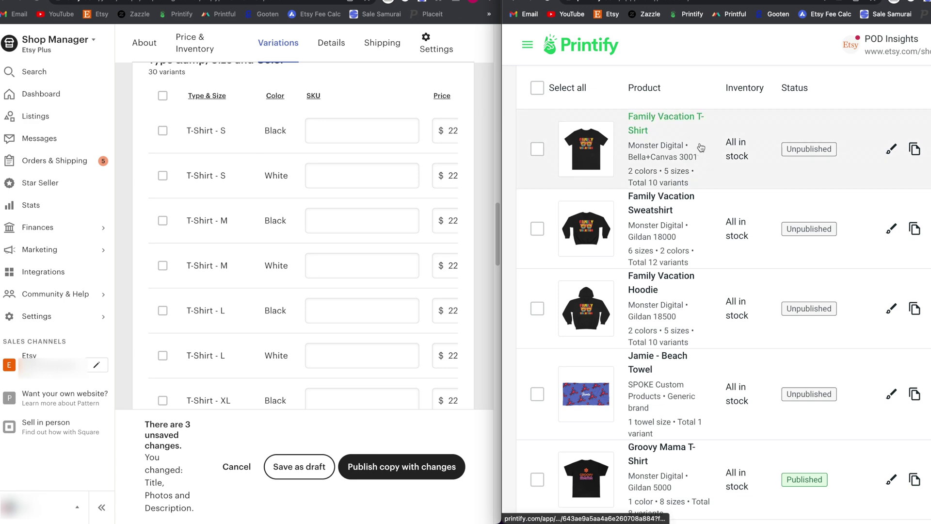
left_click(663, 130)
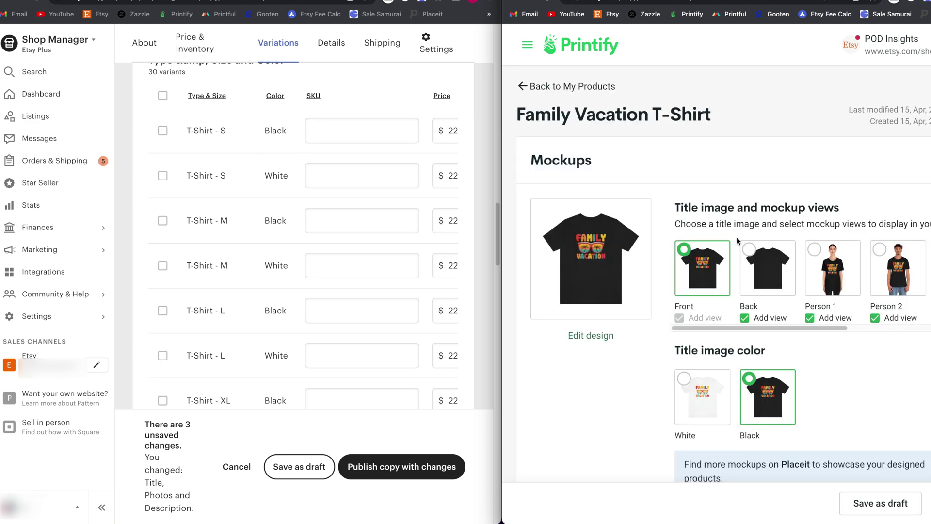
scroll(738, 237, "down", 12)
scroll(733, 237, "down", 12)
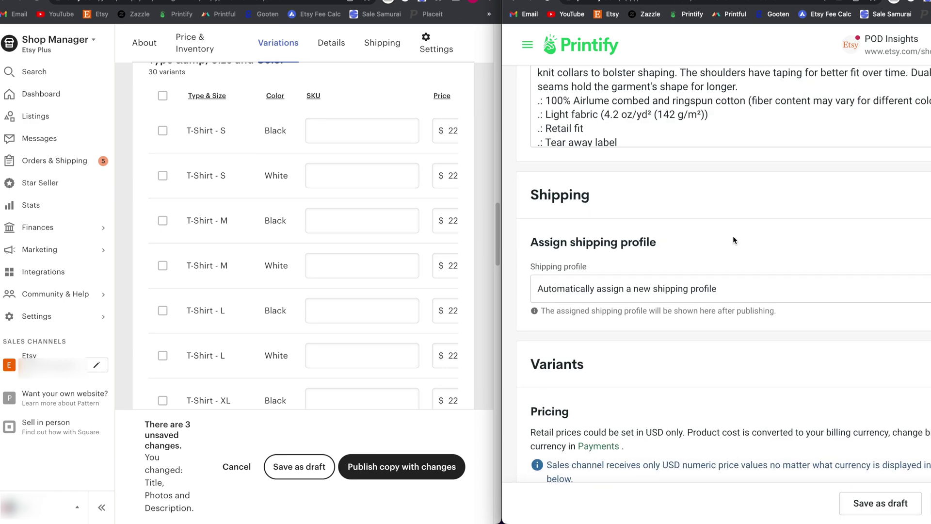
scroll(727, 236, "up", 1)
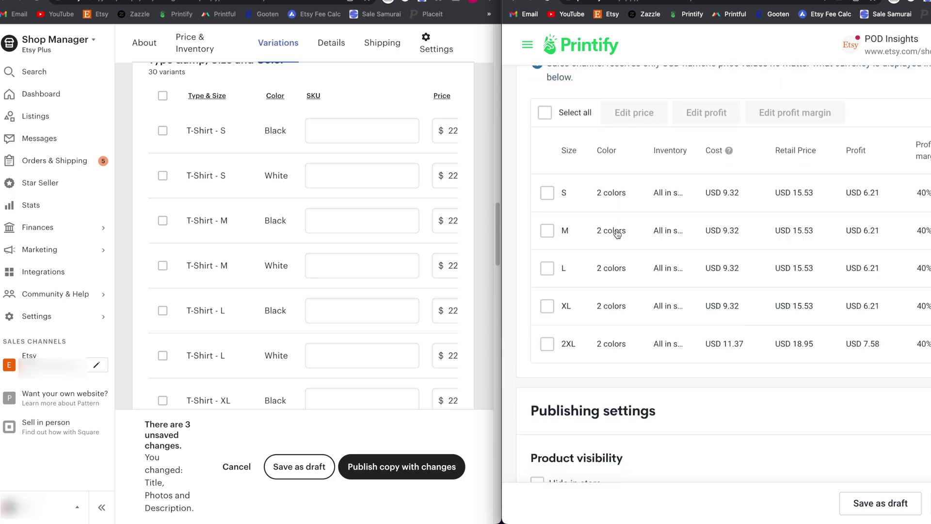
left_click(643, 187)
scroll(606, 194, "down", 1)
scroll(577, 193, "down", 1)
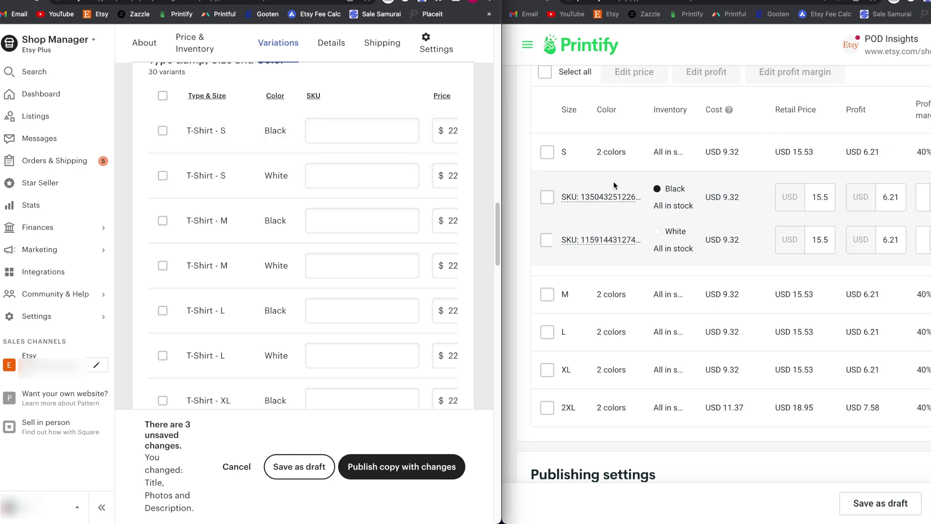
double_click(608, 197)
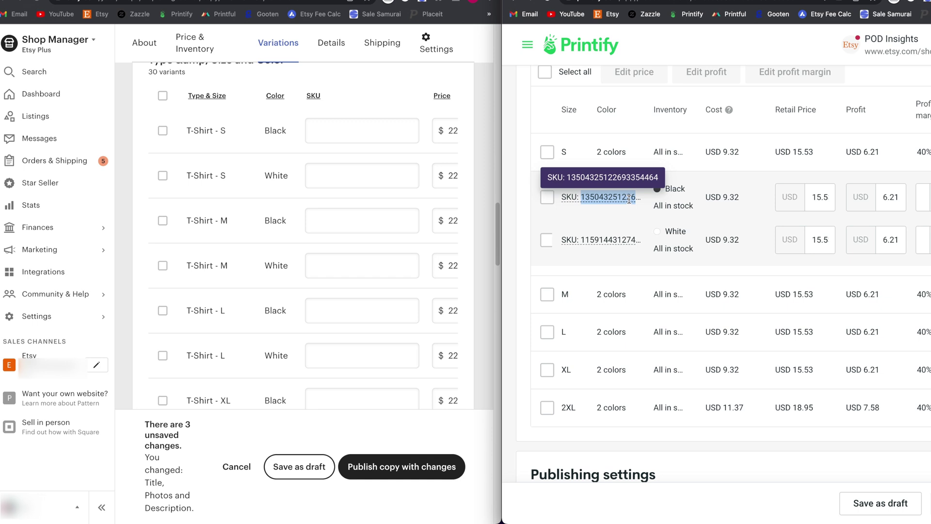
left_click(370, 136)
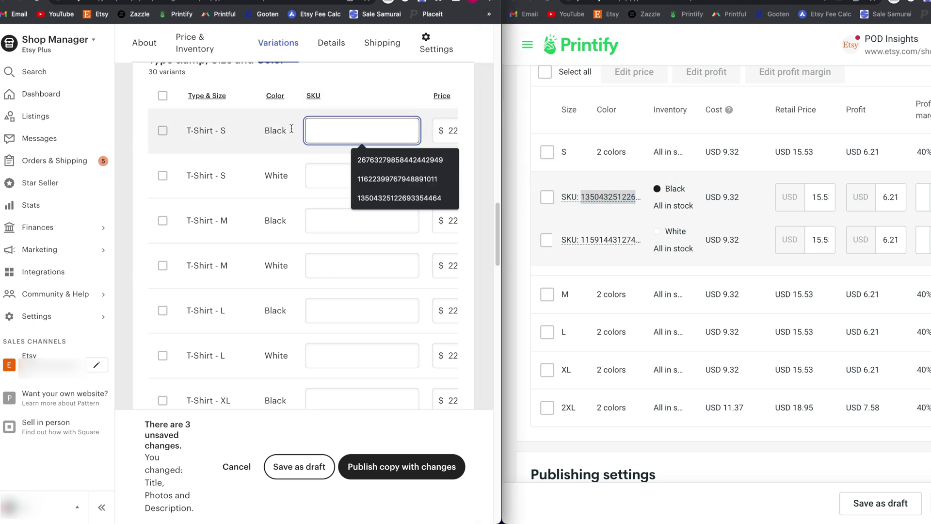
key("ctrl+v")
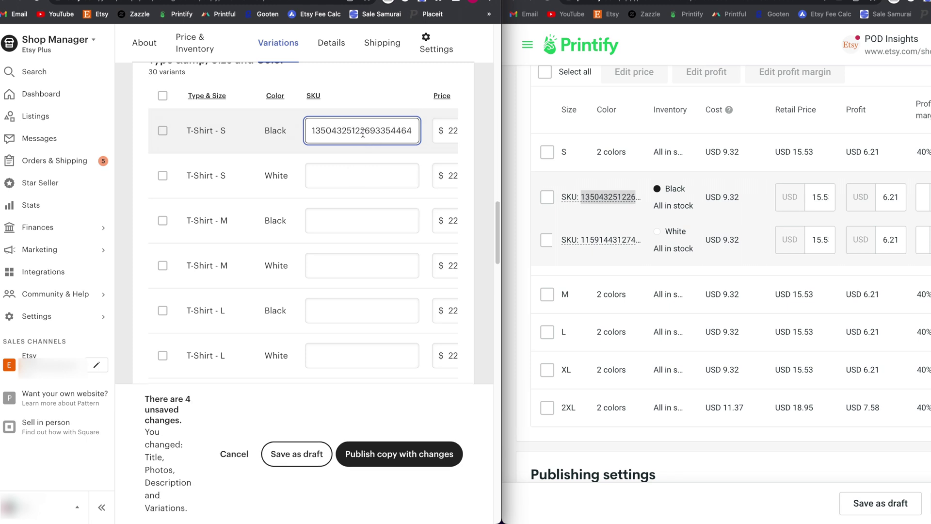
left_click(618, 225)
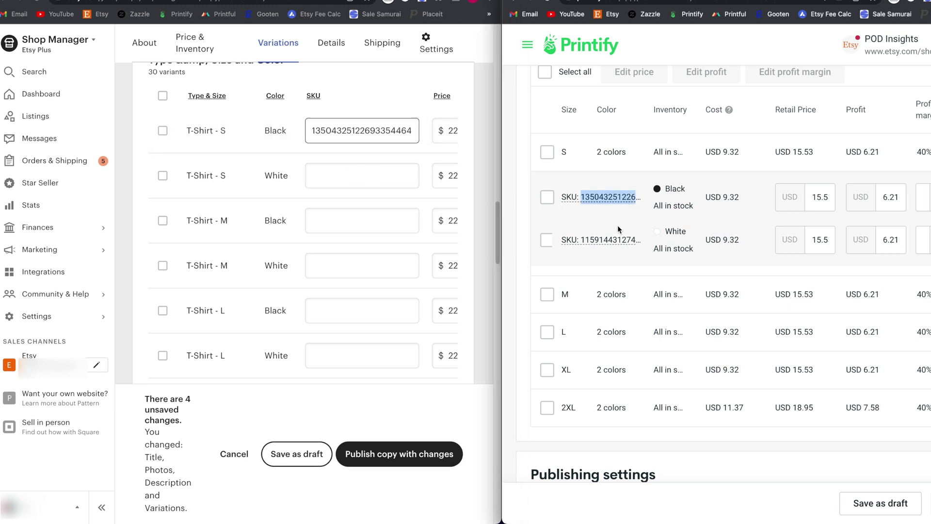
double_click(617, 239)
key("ctrl+c")
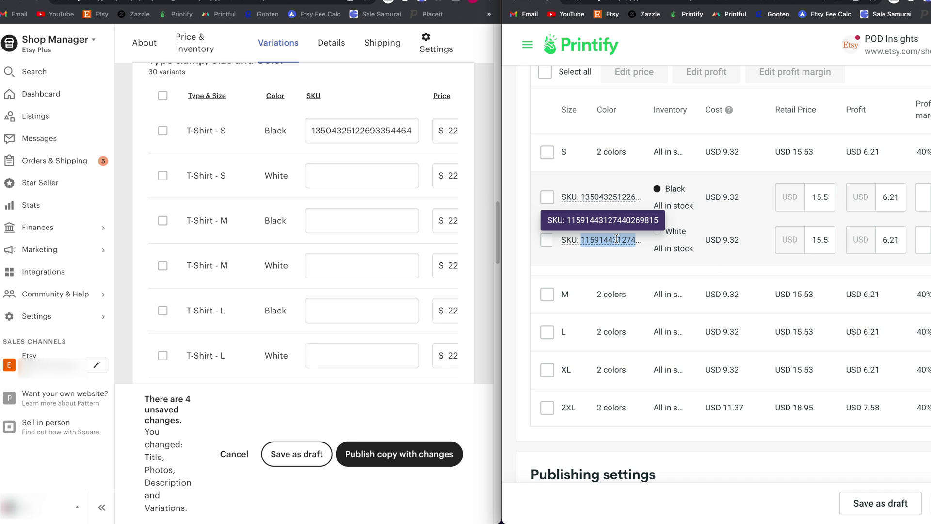
left_click(395, 182)
key("ctrl+v")
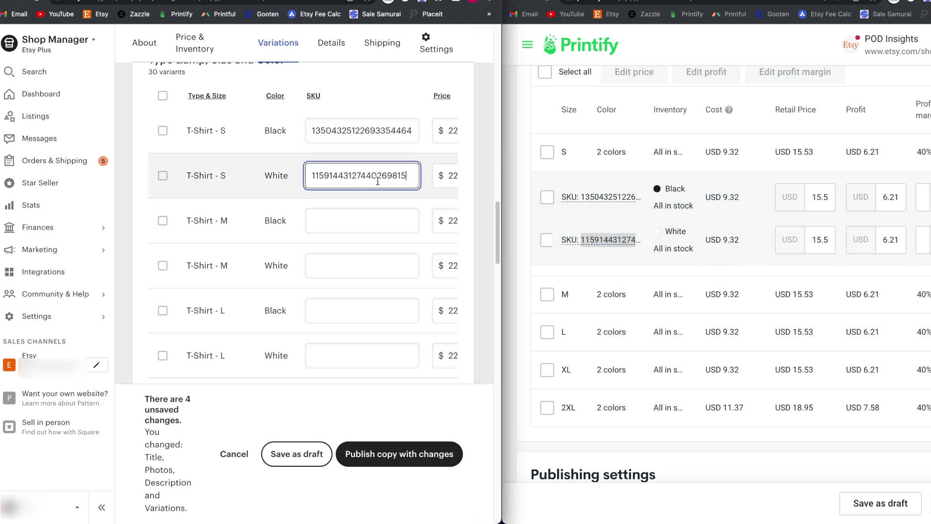
left_click(590, 158)
scroll(590, 157, "down", 2)
left_click(590, 157)
triple_click(602, 177)
double_click(609, 176)
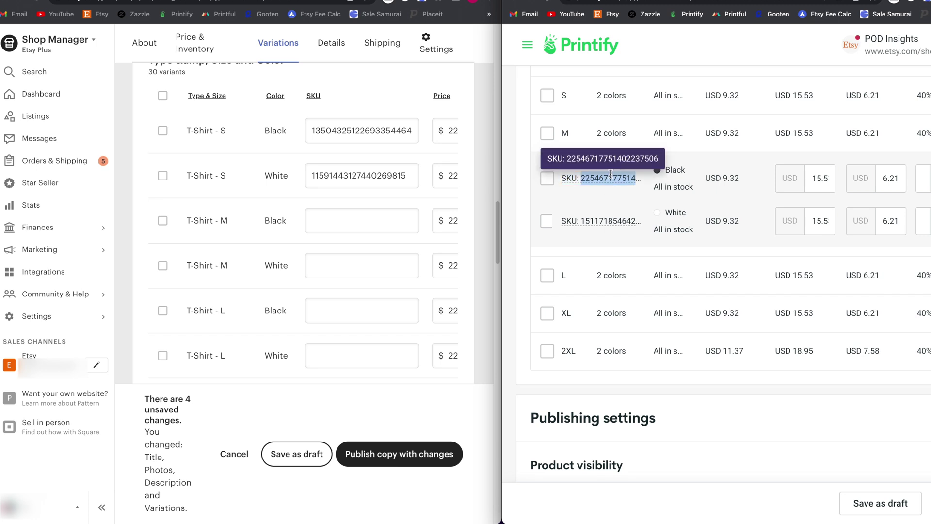
key("ctrl+c")
left_click(397, 218)
key("ctrl+v")
double_click(609, 221)
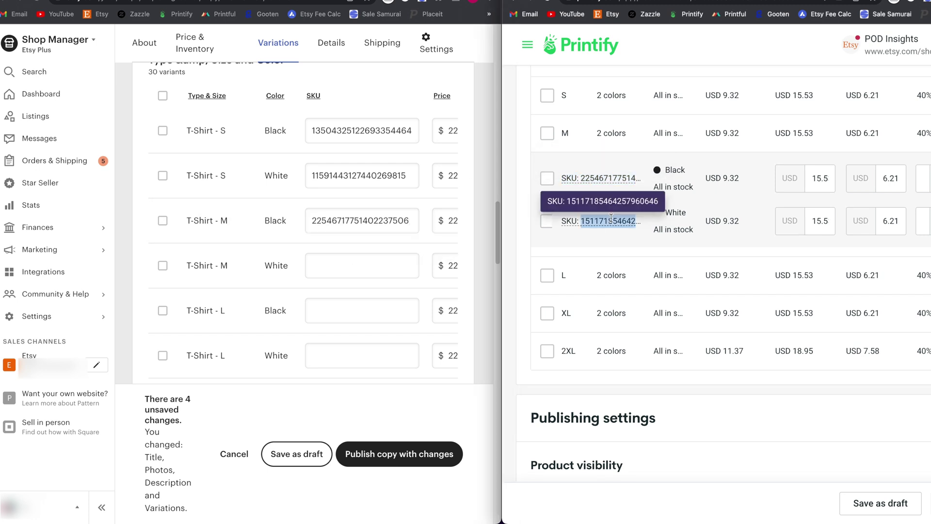
key("ctrl+c")
left_click(412, 266)
key("ctrl+v")
scroll(412, 267, "down", 2)
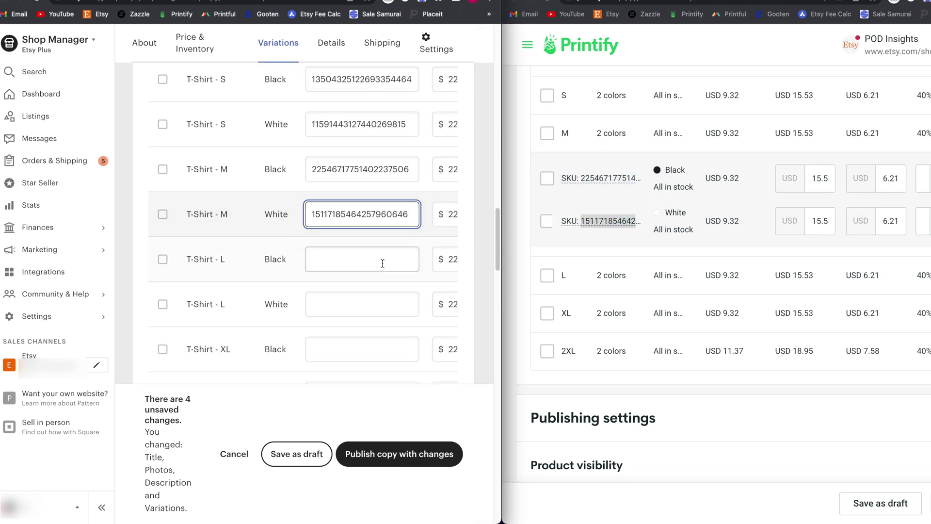
Collapse the size M colours in Printify and show all 30 variants in the Etsy listing's variations
left_click(636, 138)
scroll(631, 150, "down", 1)
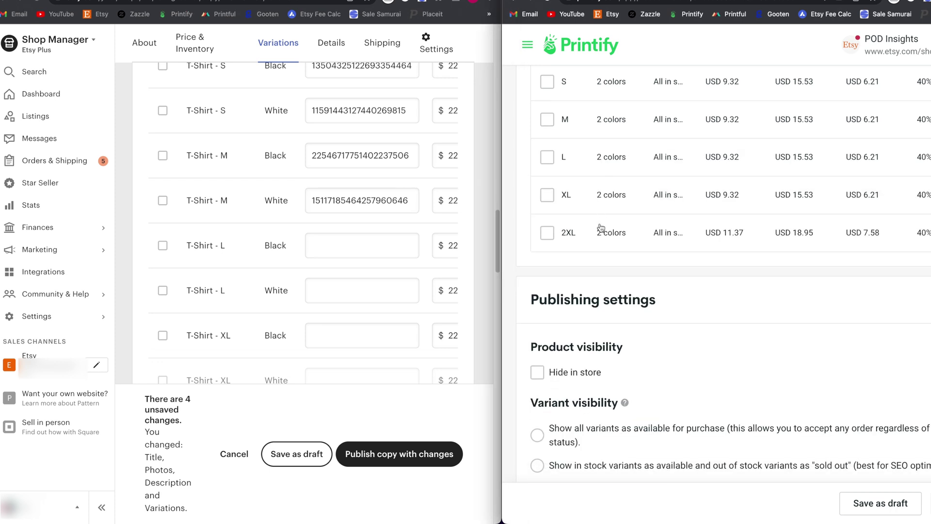
scroll(318, 257, "down", 3)
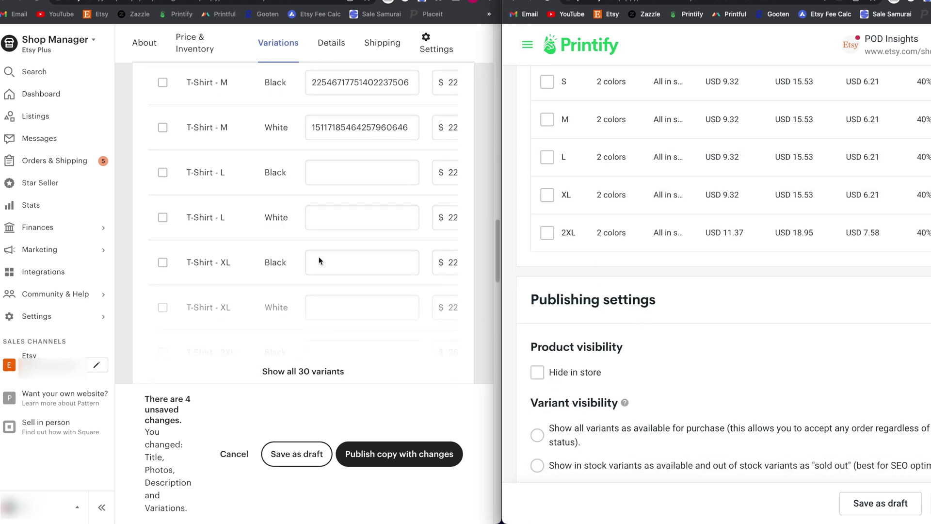
scroll(388, 175, "down", 1)
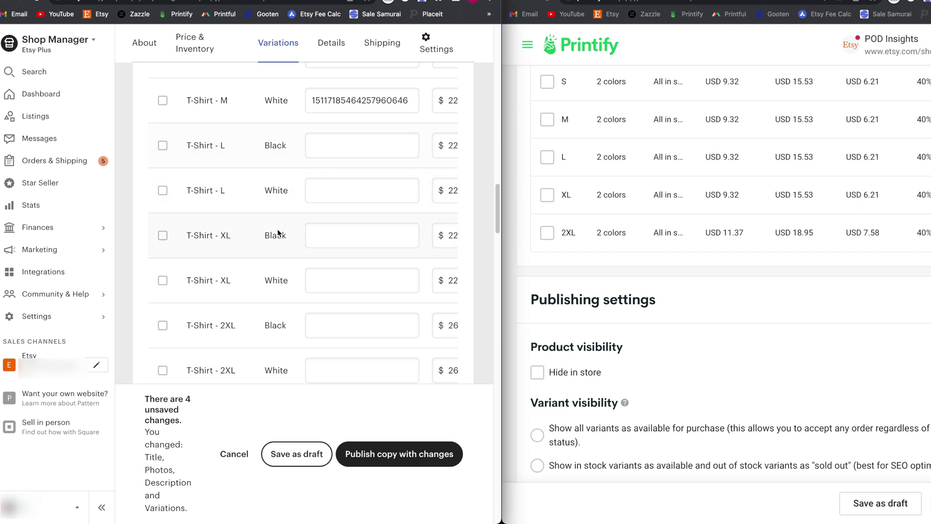
scroll(650, 251, "up", 1)
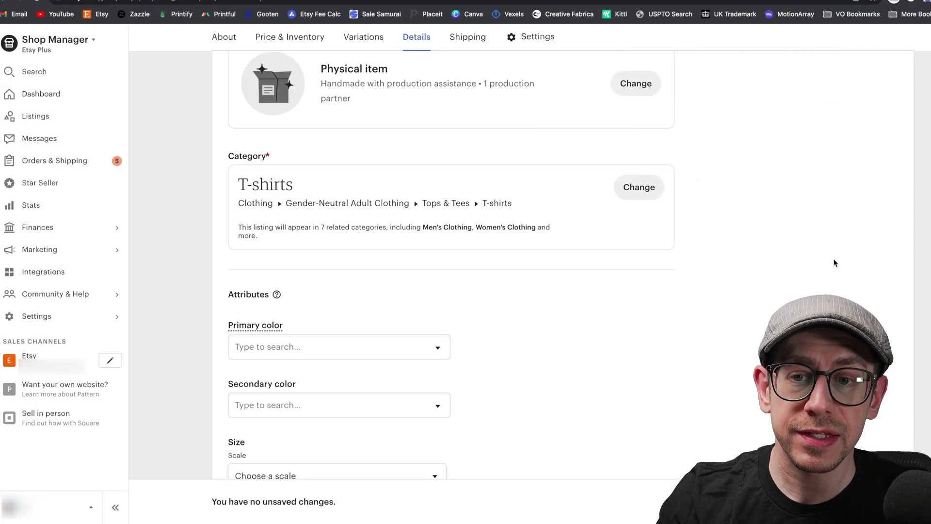
Review the Etsy listing's category, full set of attributes and tags in its details
scroll(834, 262, "down", 5)
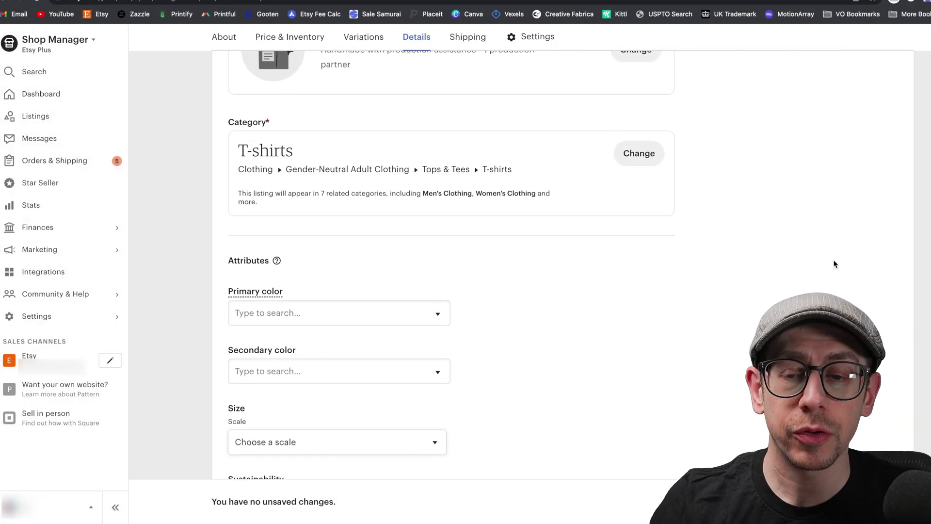
scroll(835, 262, "down", 3)
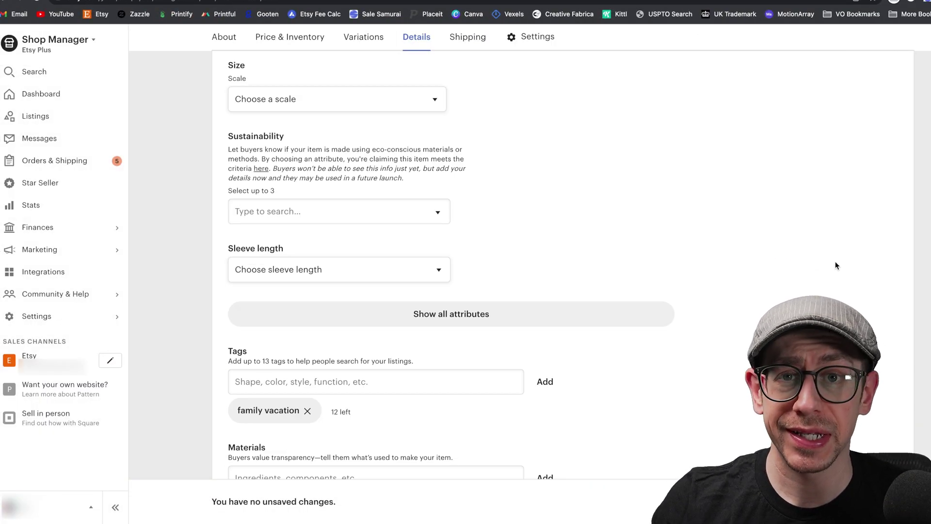
left_click(508, 310)
scroll(539, 294, "down", 5)
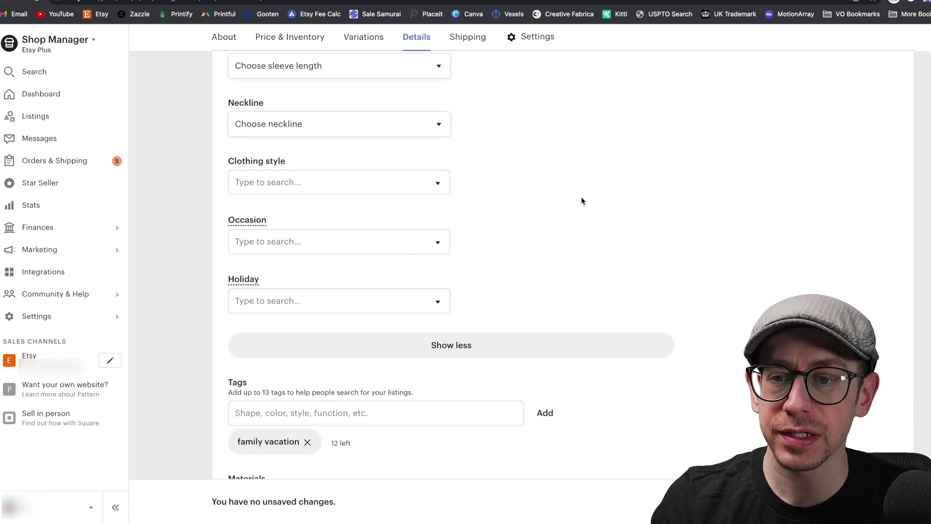
scroll(580, 196, "down", 4)
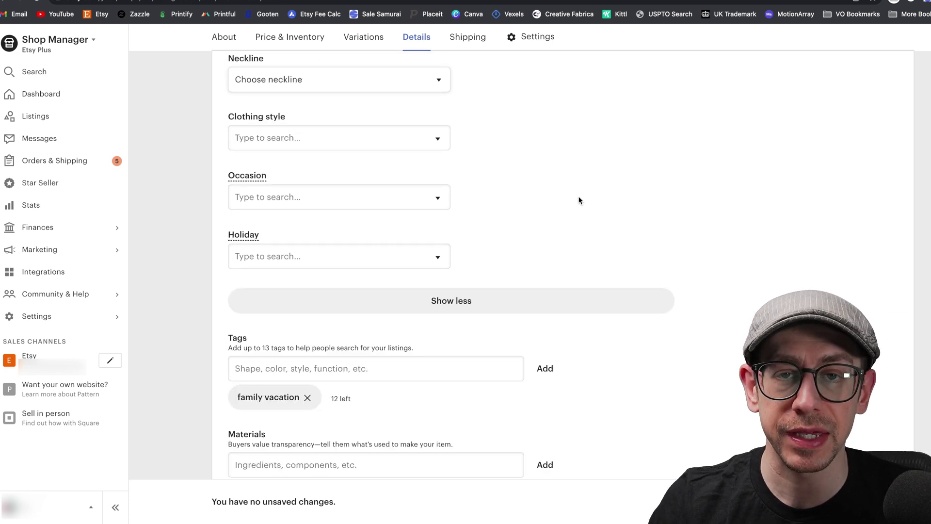
scroll(435, 266, "down", 1)
left_click(438, 232)
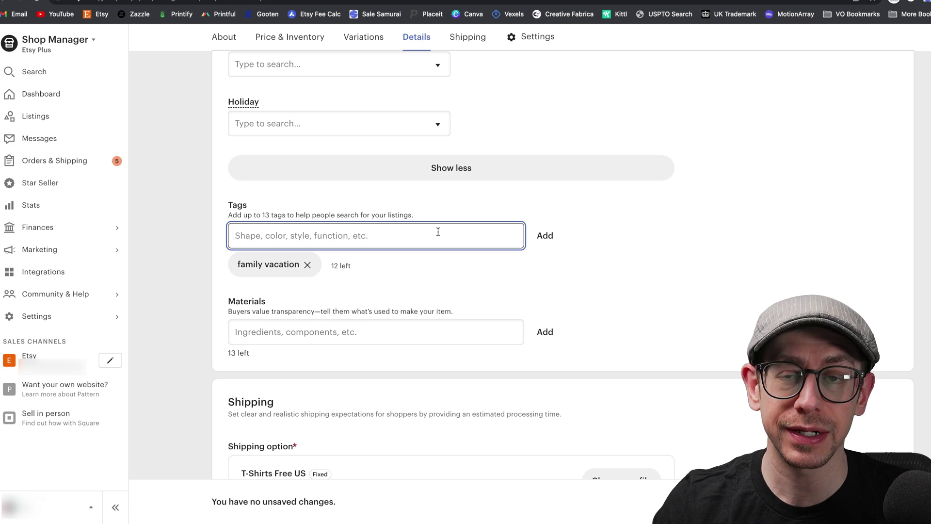
Review the listing's materials, shipping option, returns policy, shop section and renewal options
scroll(618, 253, "down", 1)
scroll(617, 254, "down", 7)
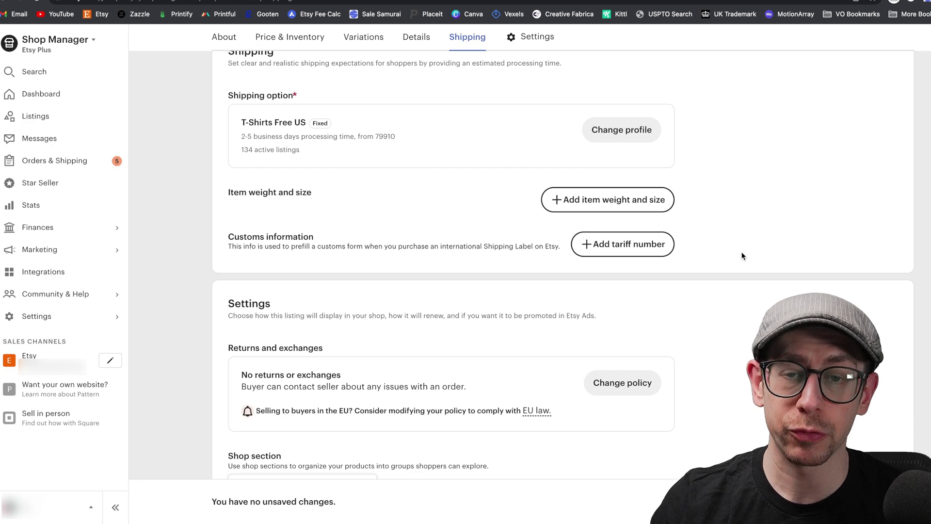
scroll(743, 256, "down", 1)
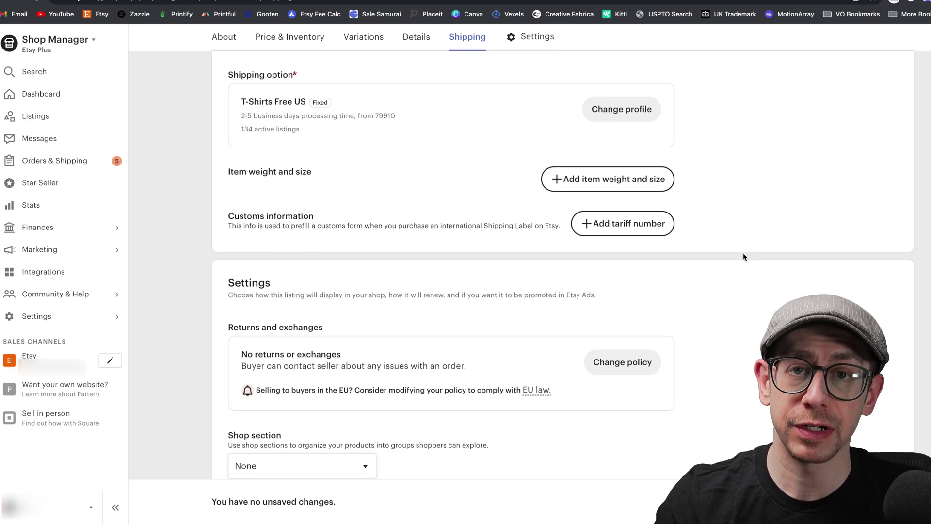
scroll(742, 255, "down", 10)
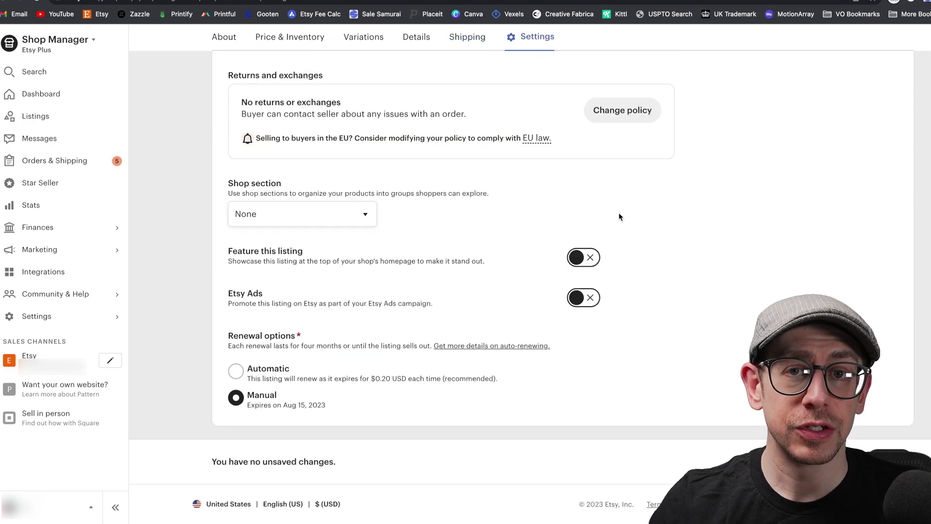
left_click(300, 214)
left_click(702, 197)
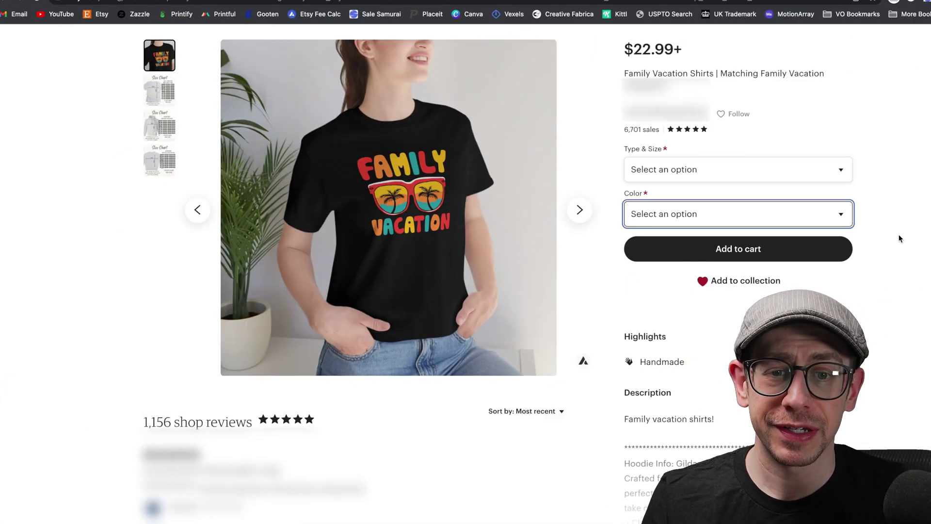
Examine the type, size and color choices on the published Family Vacation listing page
scroll(914, 188, "down", 1)
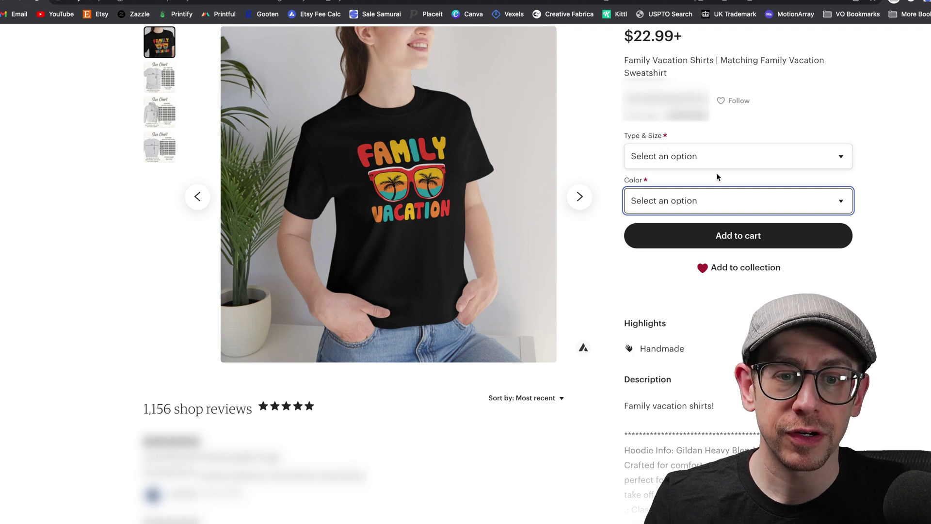
left_click(710, 160)
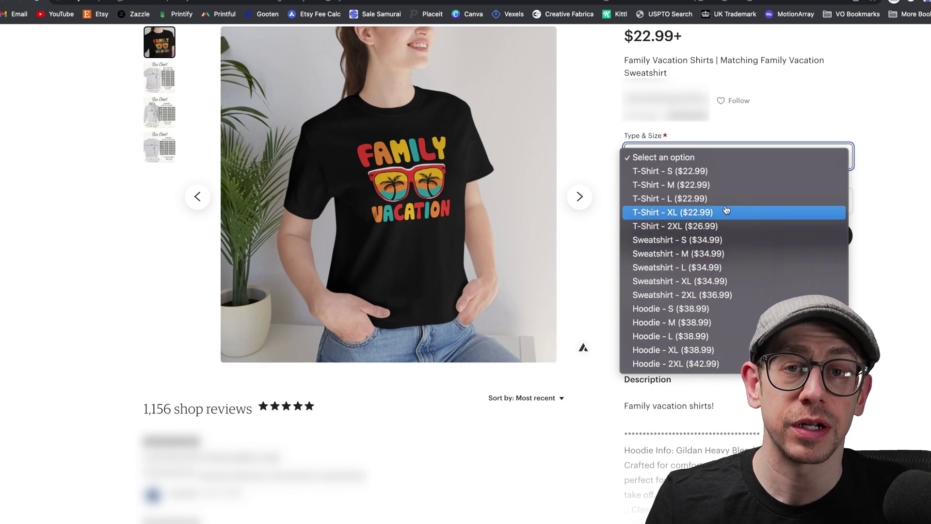
left_click(664, 157)
left_click(683, 201)
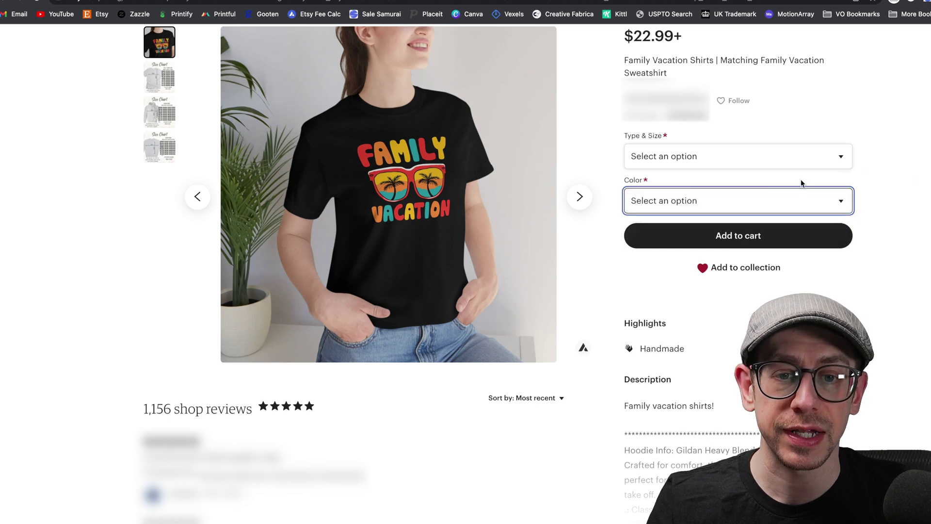
left_click(922, 183)
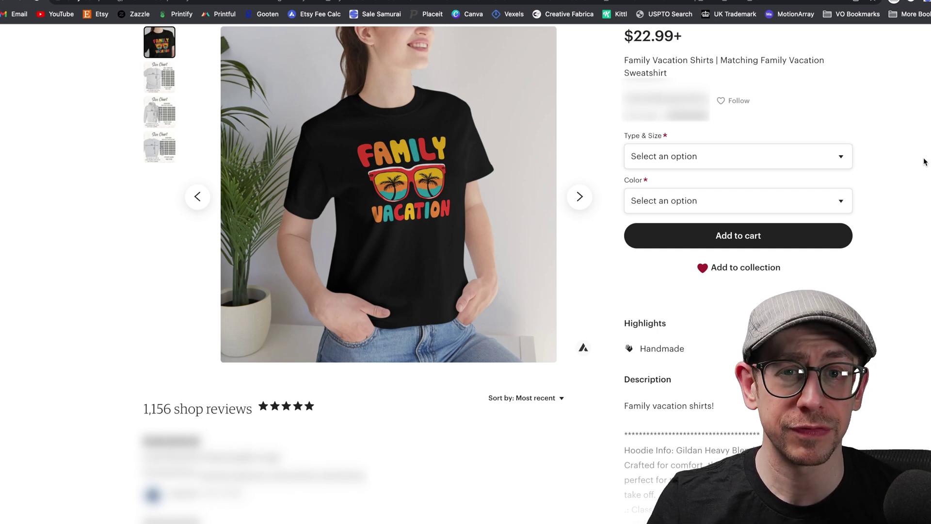
scroll(917, 159, "up", 1)
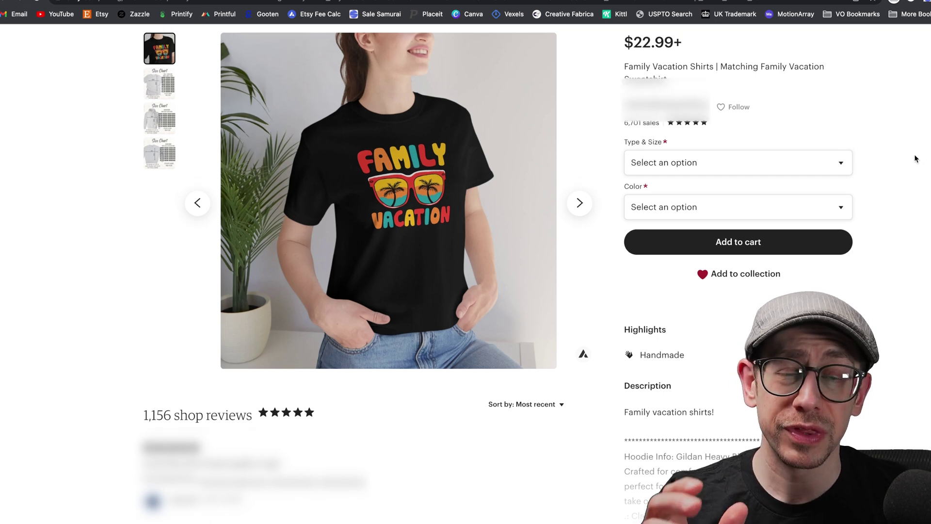
Choose T-Shirt - M in White on the published listing as a shopper would
left_click(844, 163)
left_click(819, 189)
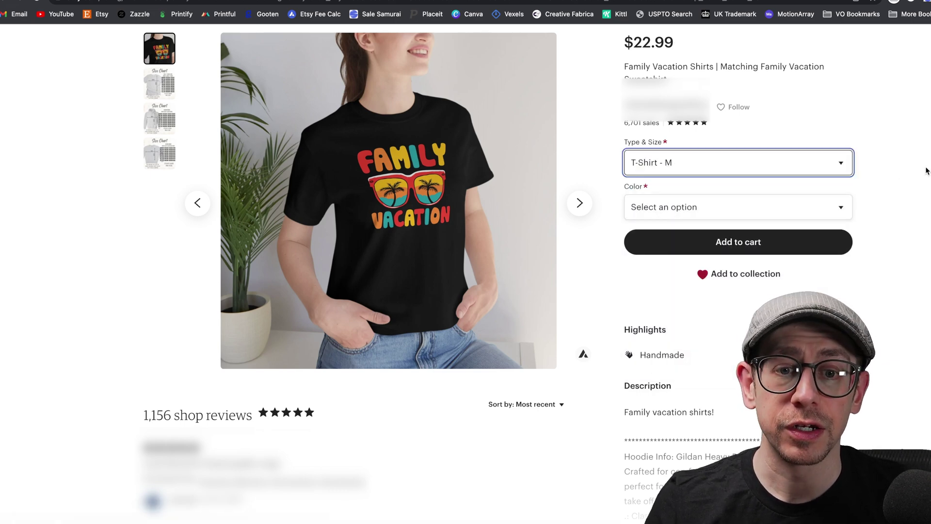
left_click(747, 207)
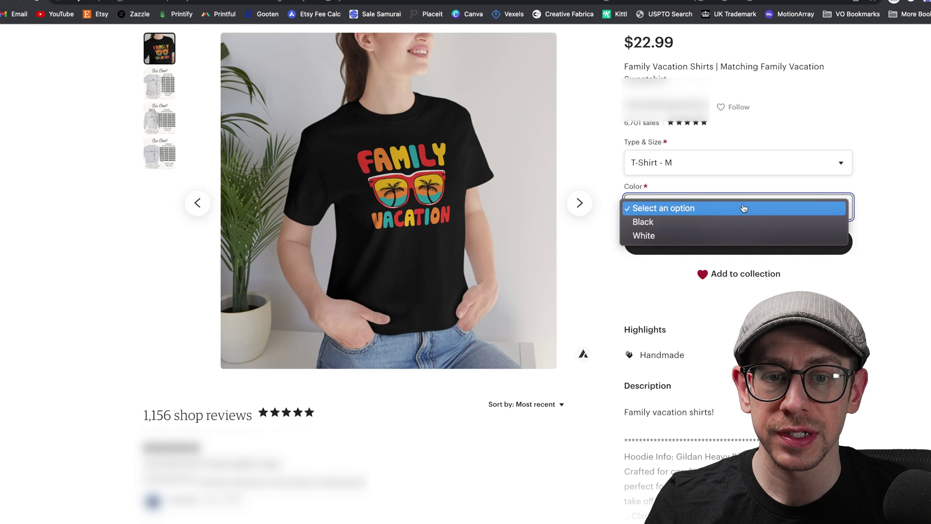
left_click(733, 235)
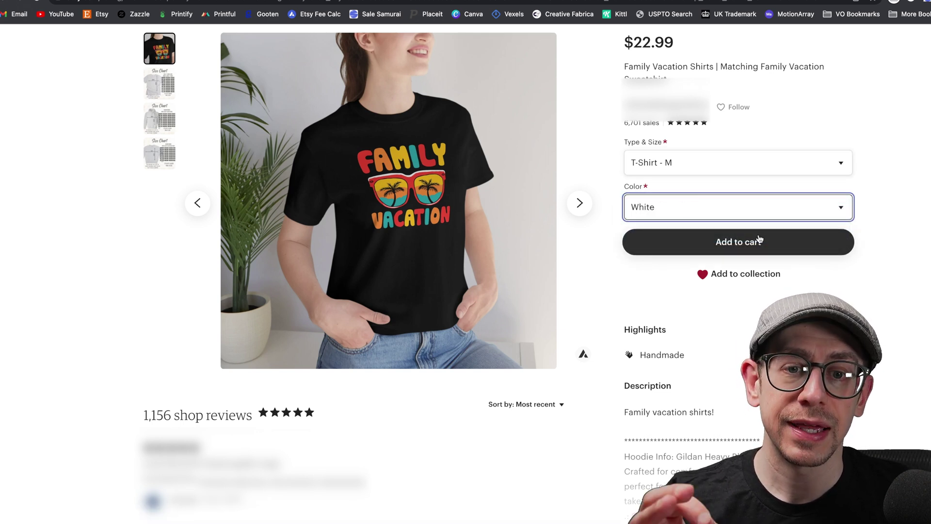
left_click(900, 237)
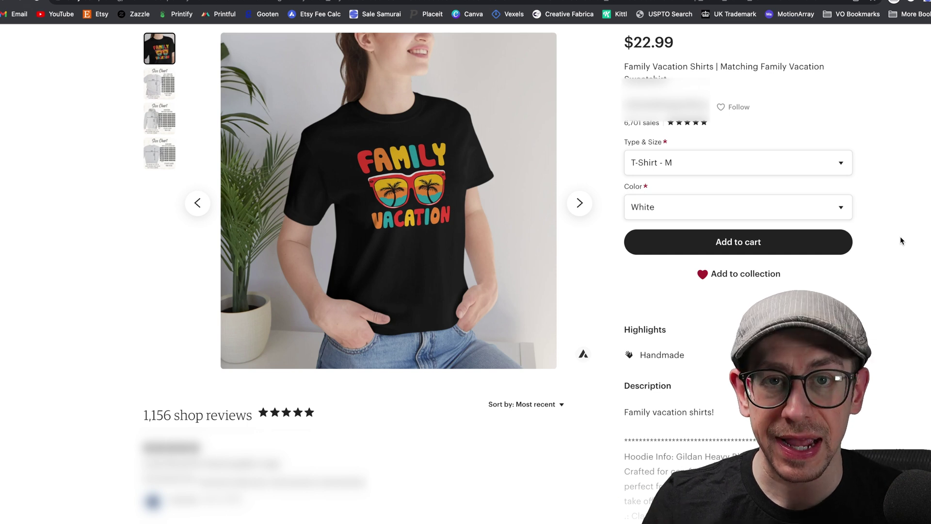